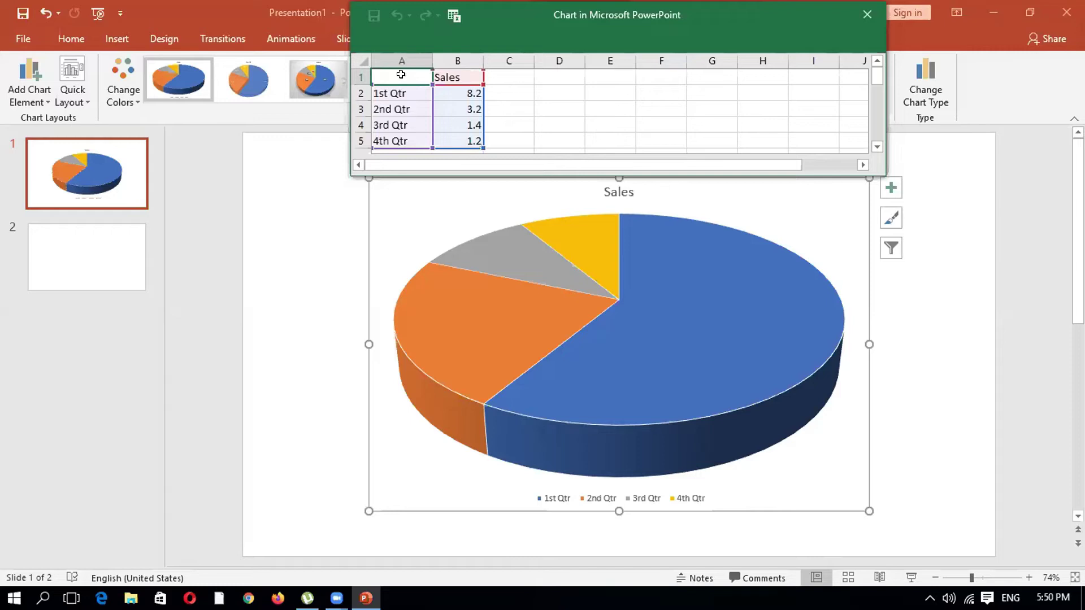
# - Change the pie chart's series header in cell B1 to "Student"
pyautogui.click(453, 73)
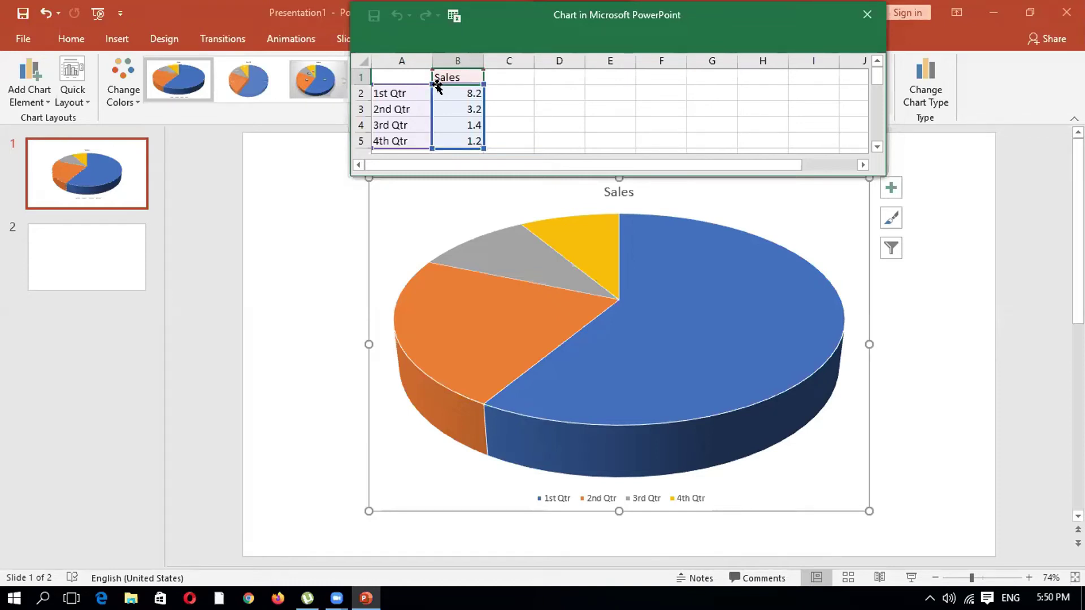
pyautogui.write('Student')
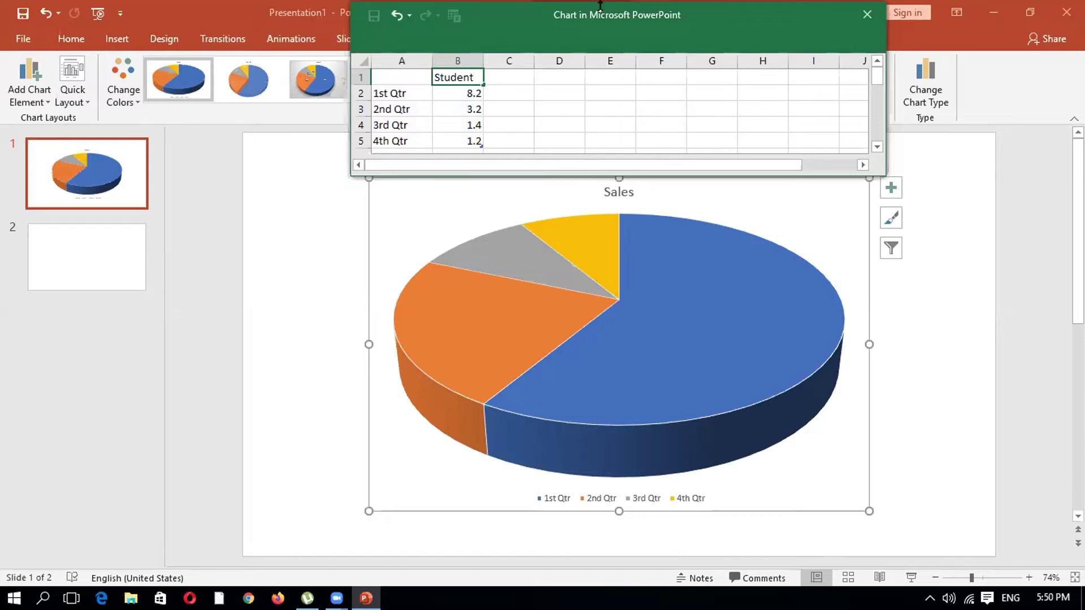
pyautogui.click(405, 88)
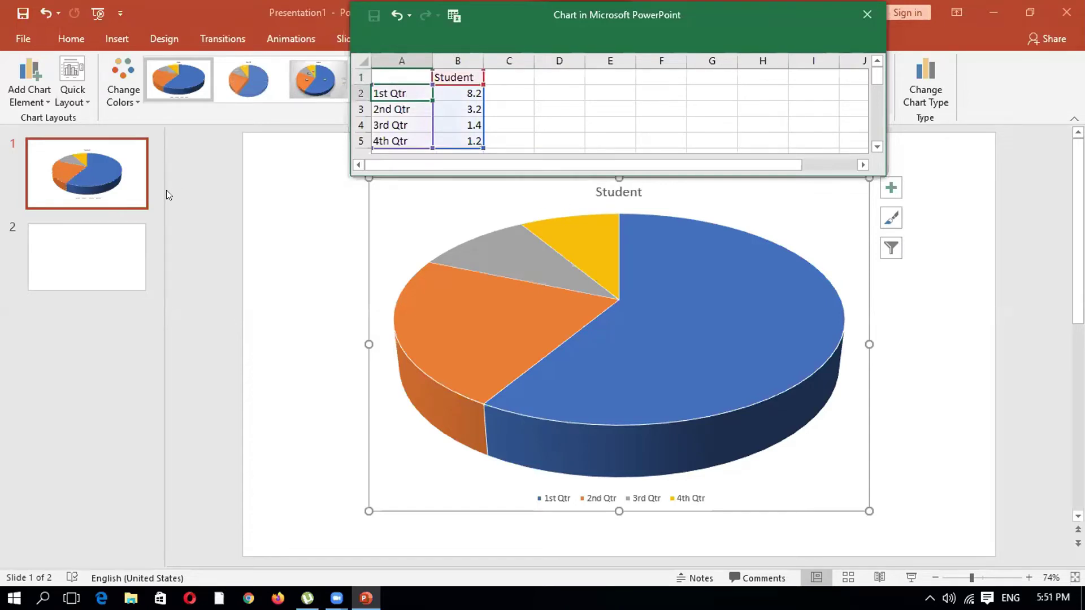
pyautogui.click(240, 159)
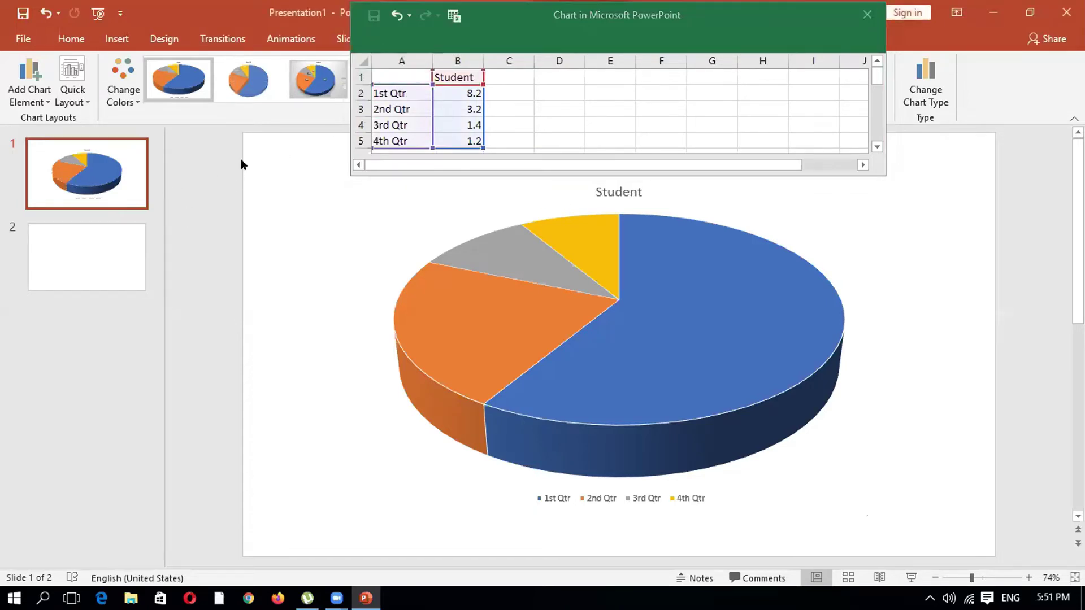
# - Replace the first category in the chart data with "Class 10" and set its value to 165
pyautogui.click(398, 91)
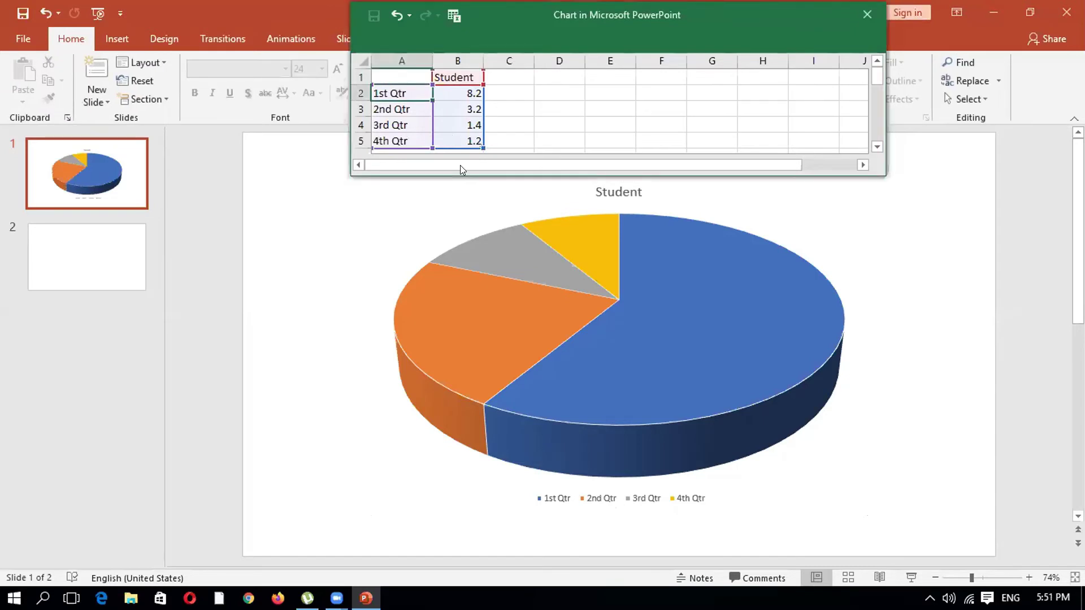
pyautogui.write('Class')
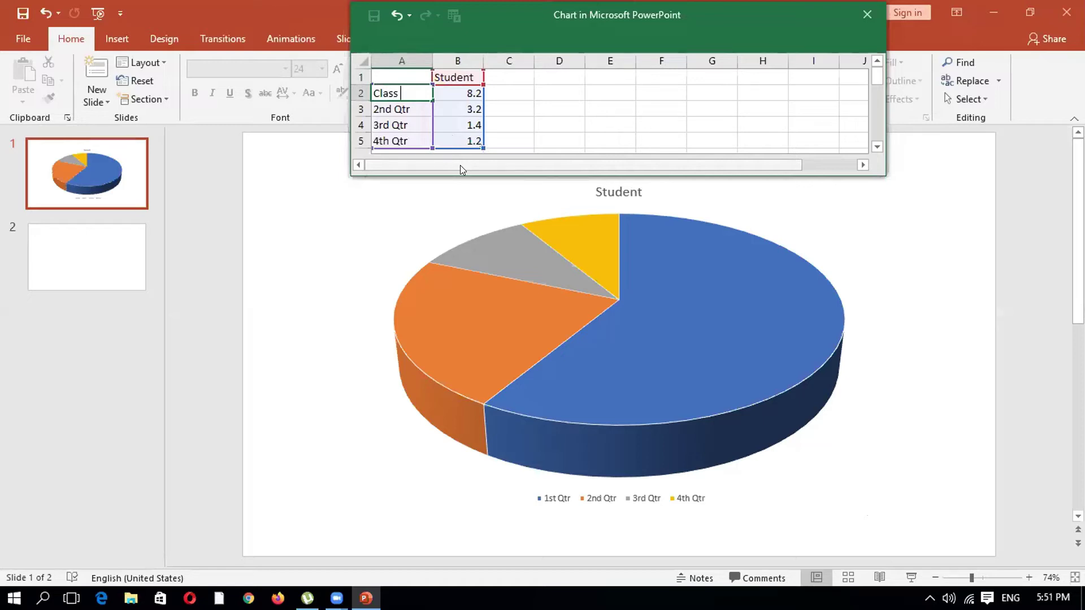
pyautogui.write(' 10')
pyautogui.click(443, 90)
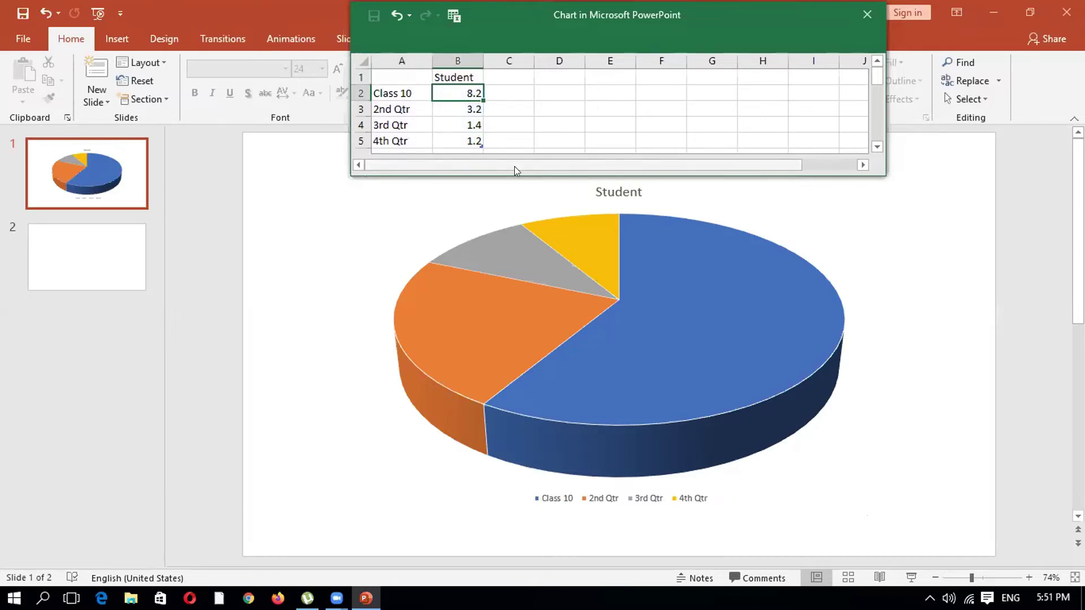
pyautogui.write('165')
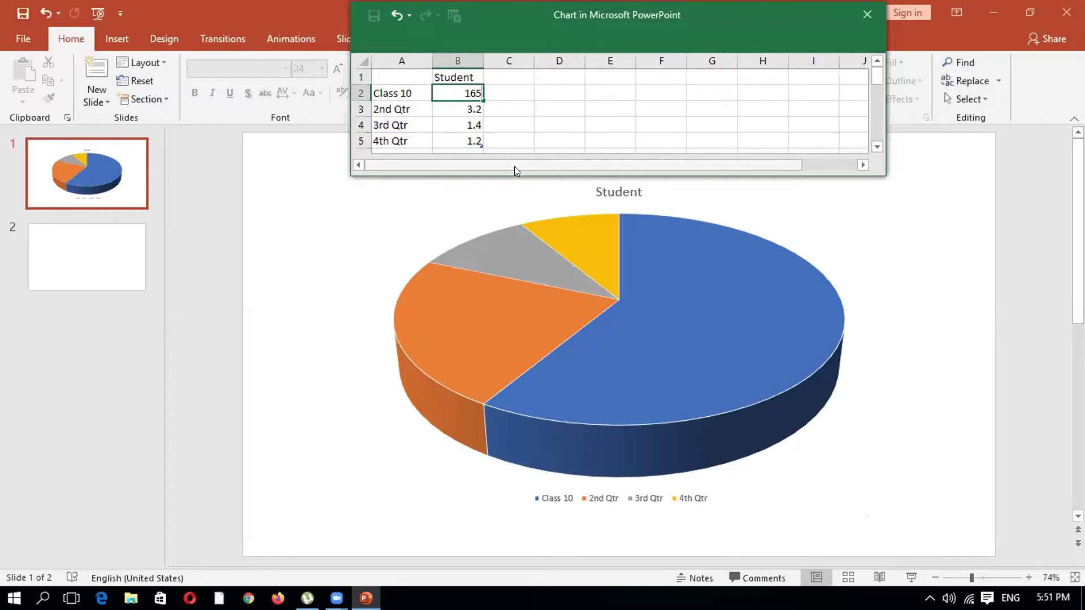
pyautogui.scroll(-1, 392, 124)
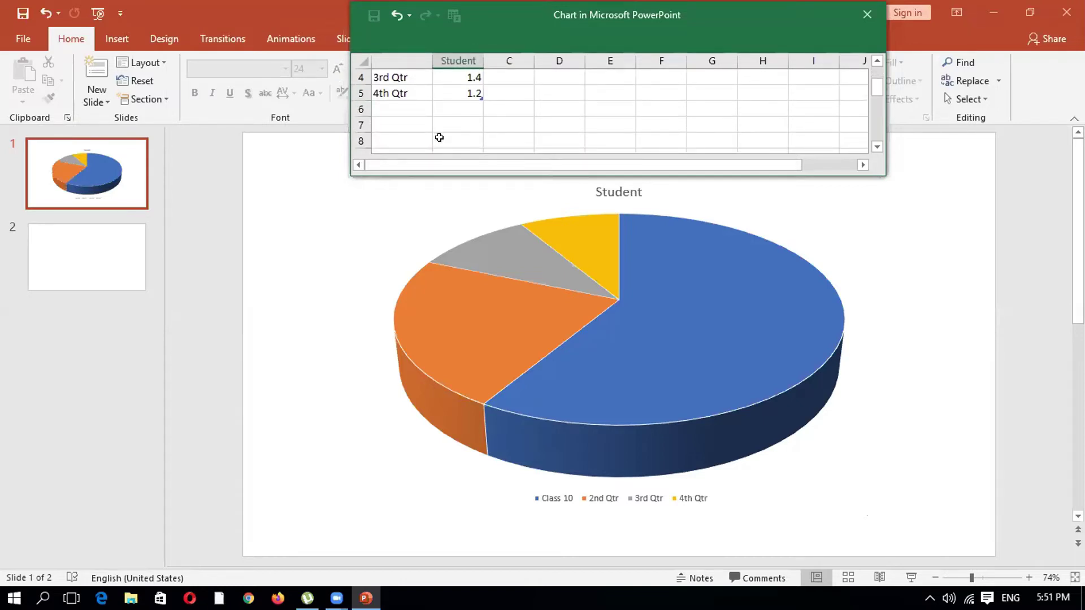
pyautogui.scroll(1, 438, 136)
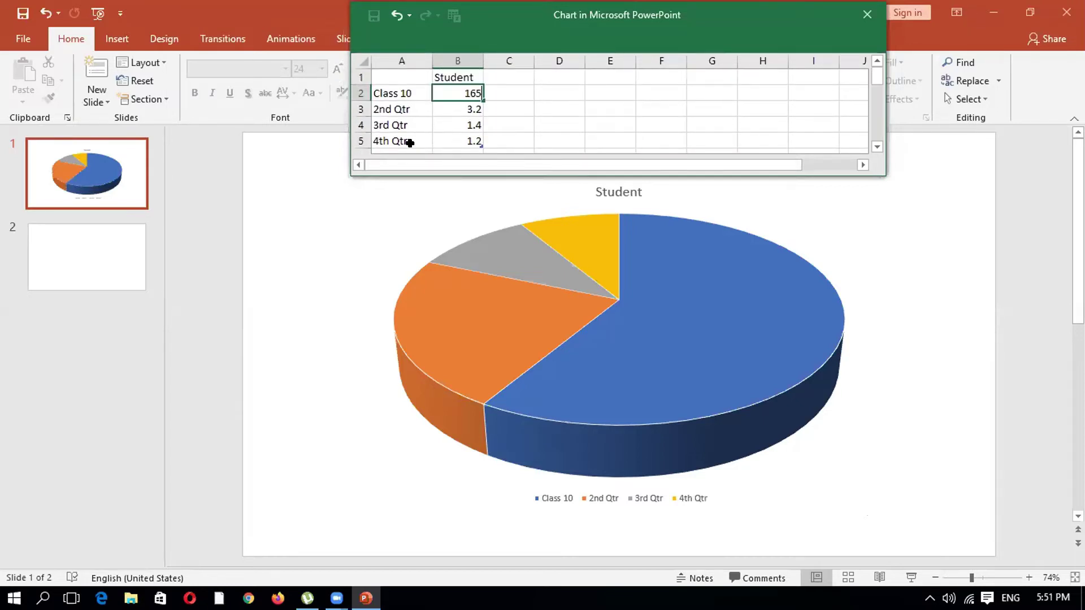
pyautogui.click(389, 110)
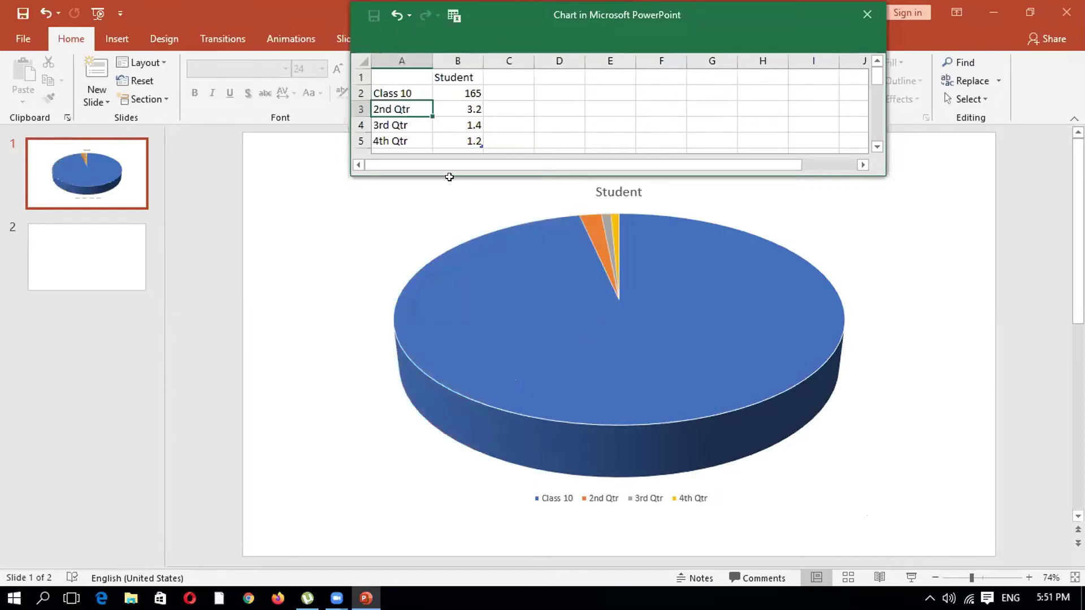
pyautogui.write('Class 10')
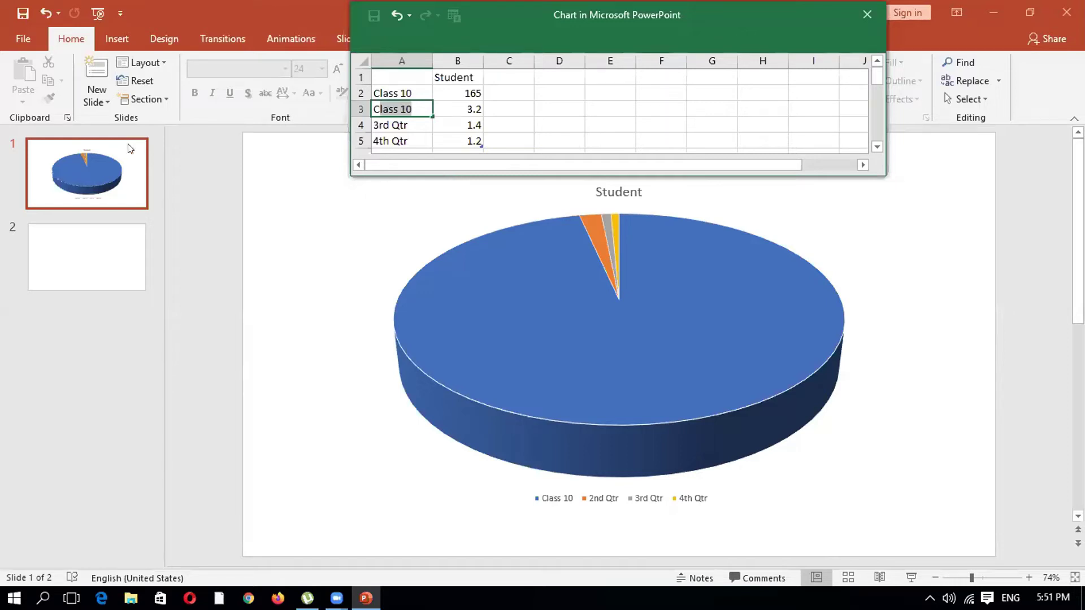
pyautogui.click(166, 195)
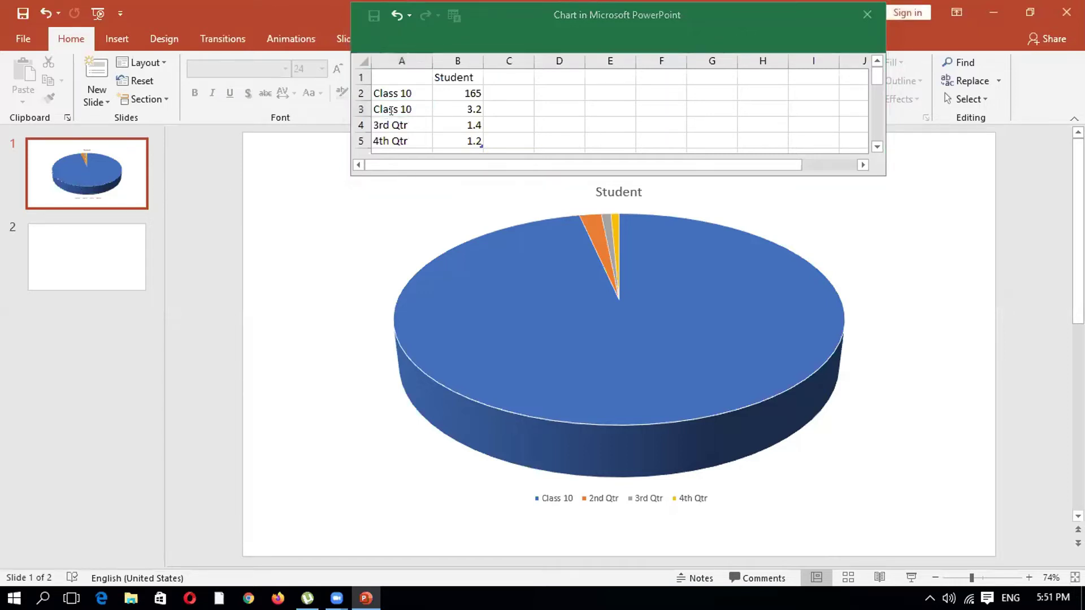
pyautogui.click(406, 109)
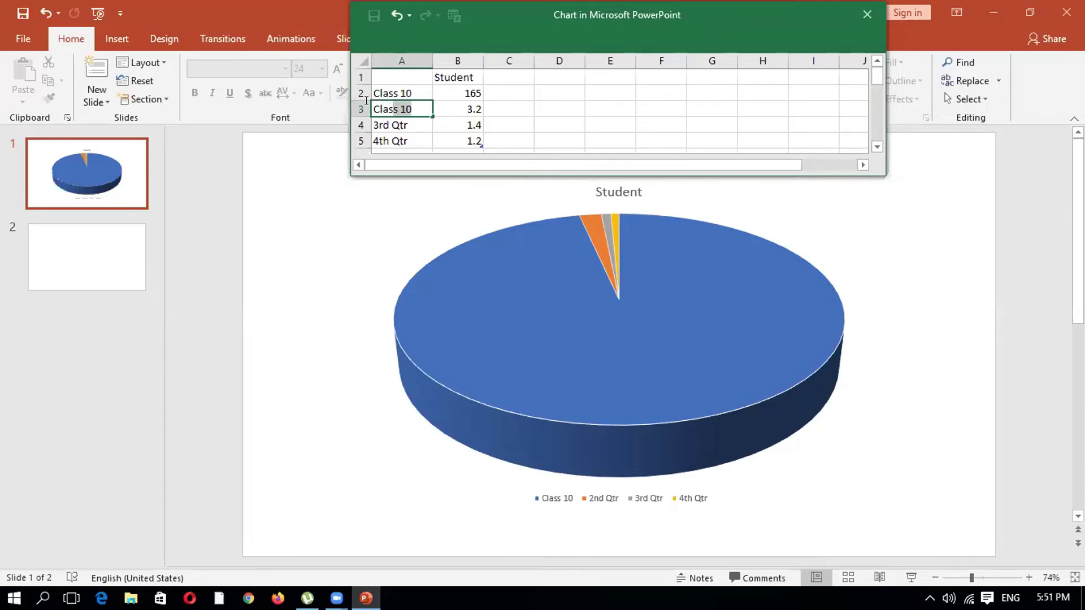
pyautogui.moveTo(356, 140); pyautogui.dragTo(355, 128)
pyautogui.press('Delete')
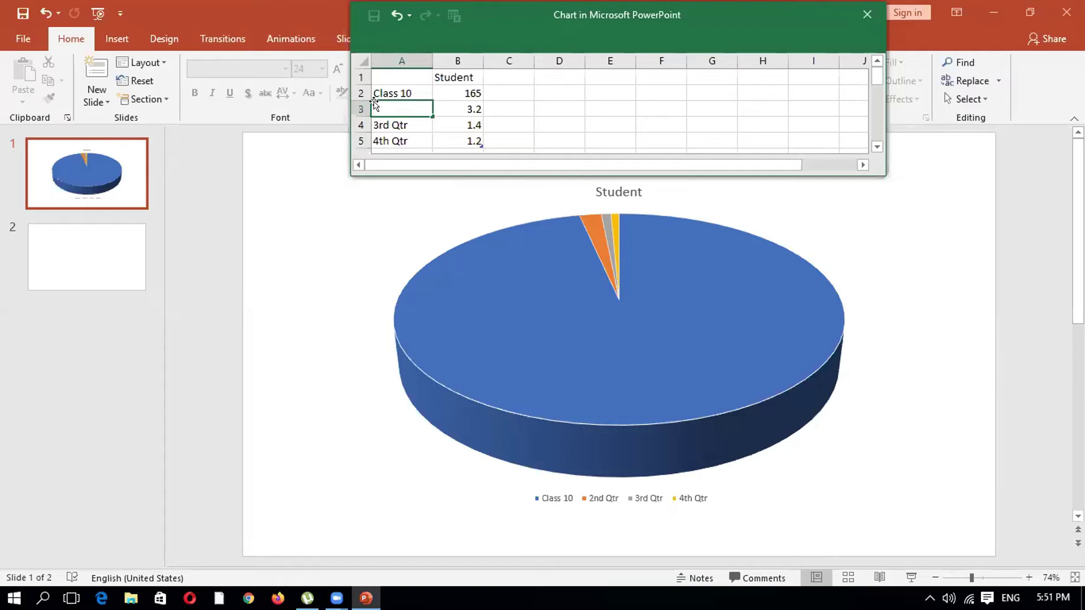
# - Label the second category in cell A3 "Class 9" and set its value to 123
pyautogui.write('Class 10')
pyautogui.press('BackSpace')
pyautogui.write('9')
pyautogui.press('BackSpace')
pyautogui.write('0')
pyautogui.press('BackSpace')
pyautogui.write('9')
pyautogui.click(451, 108)
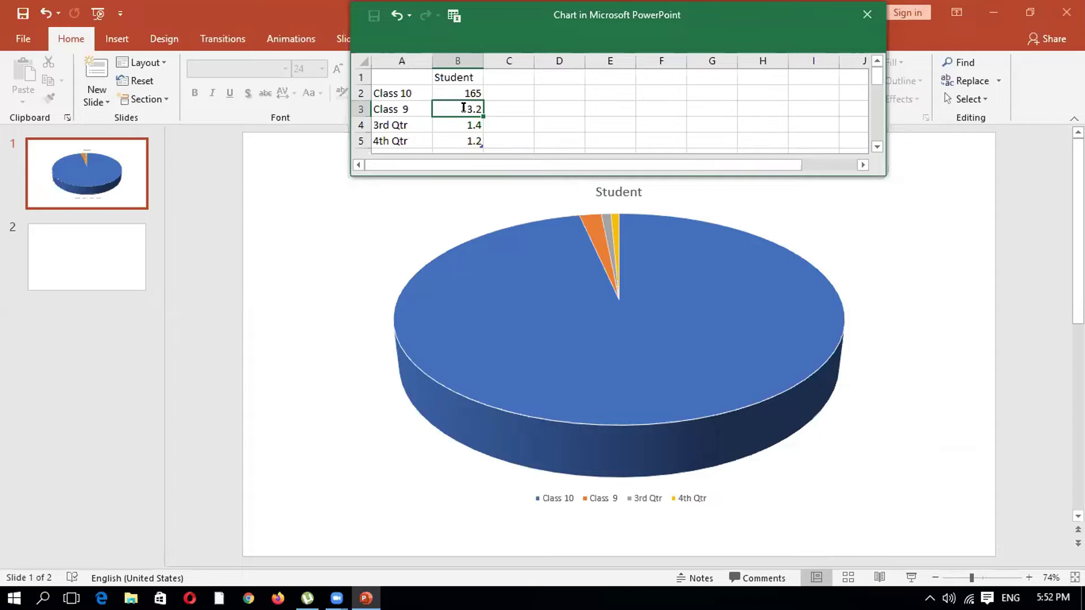
pyautogui.write('123')
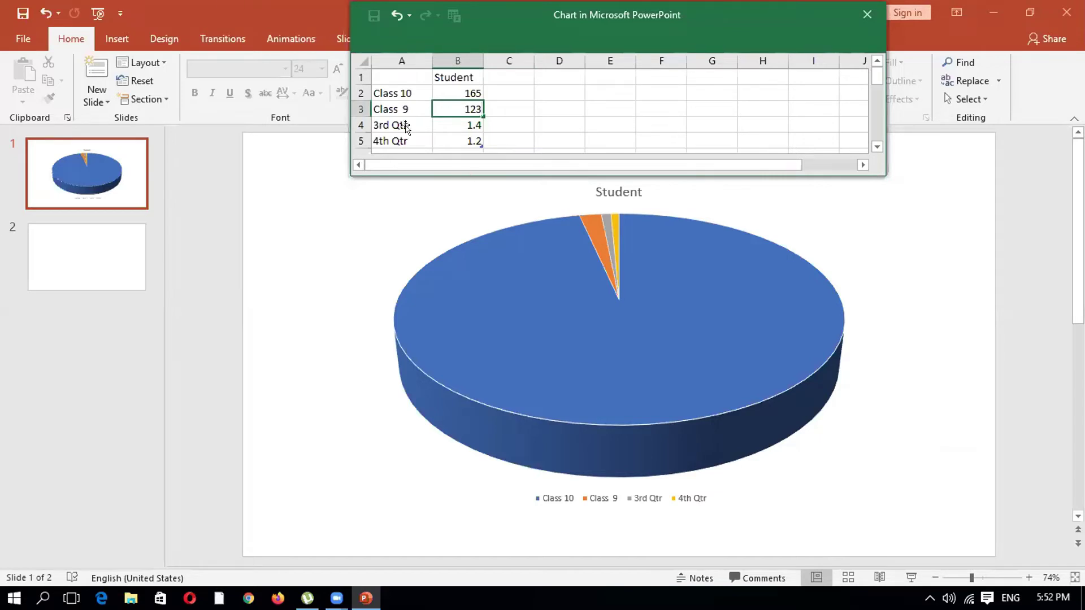
# - Replace the third category in the chart data with "Class 8" and set its value to 200
pyautogui.click(411, 124)
pyautogui.write('Cla')
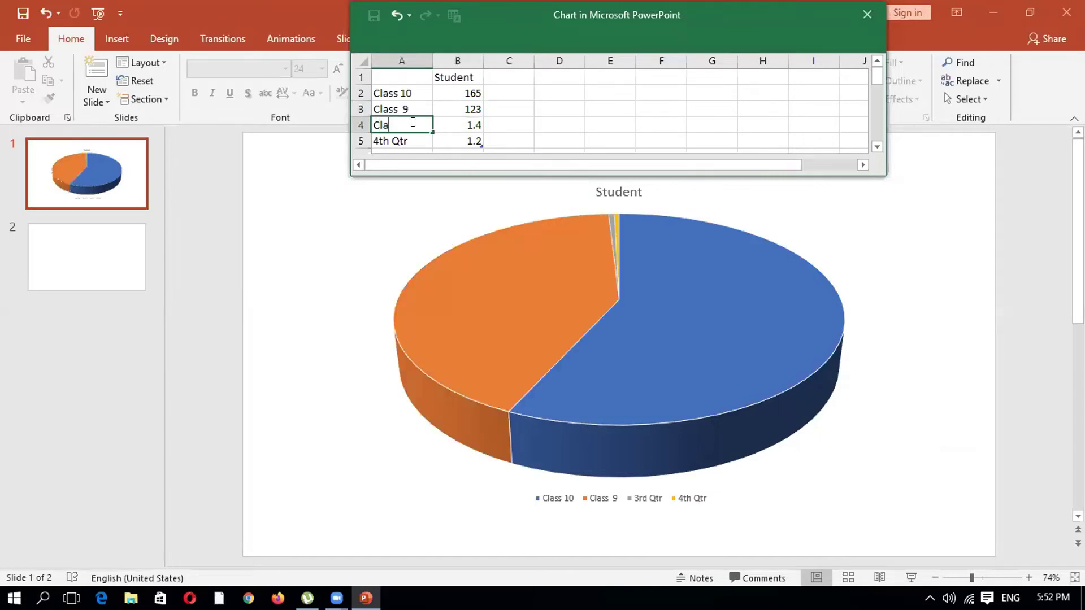
pyautogui.write('ss 8')
pyautogui.click(437, 121)
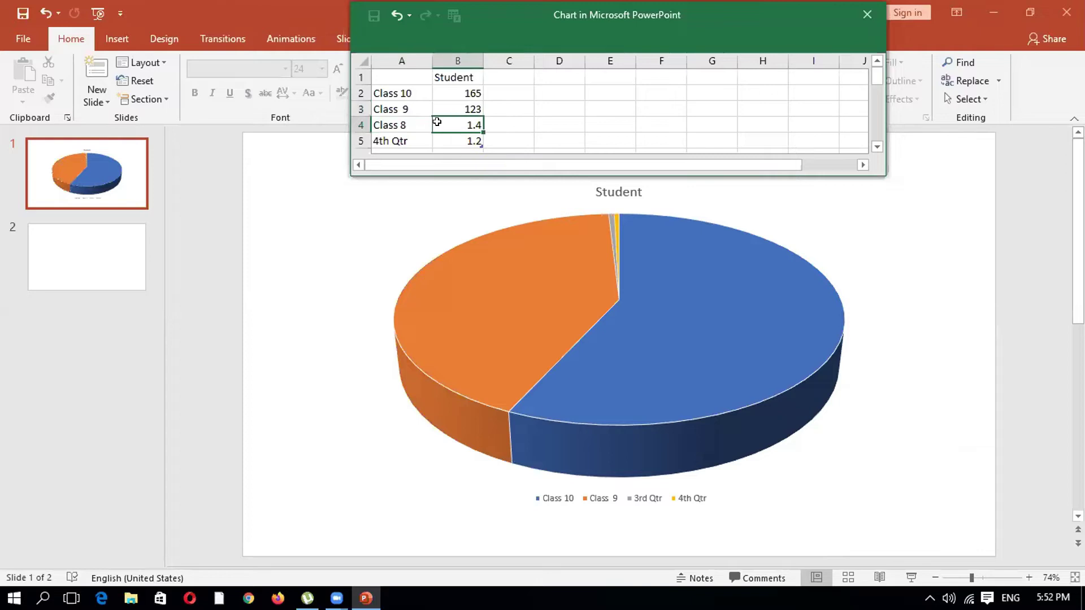
pyautogui.write('2')
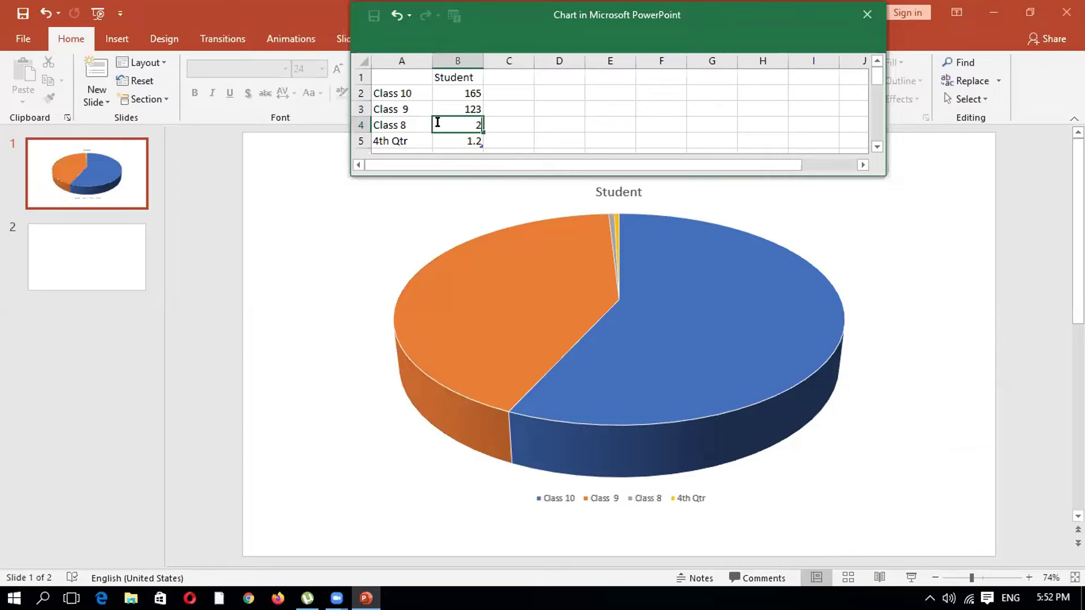
pyautogui.write('00')
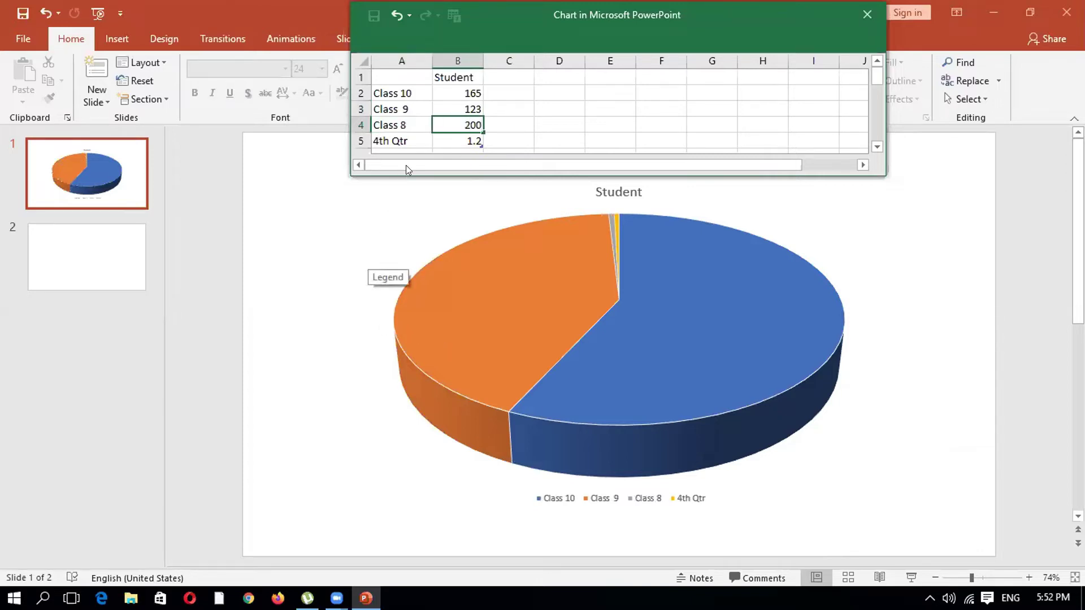
# - Replace the fourth category in cell A5 with "Class 7" and close the chart's data sheet
pyautogui.click(406, 138)
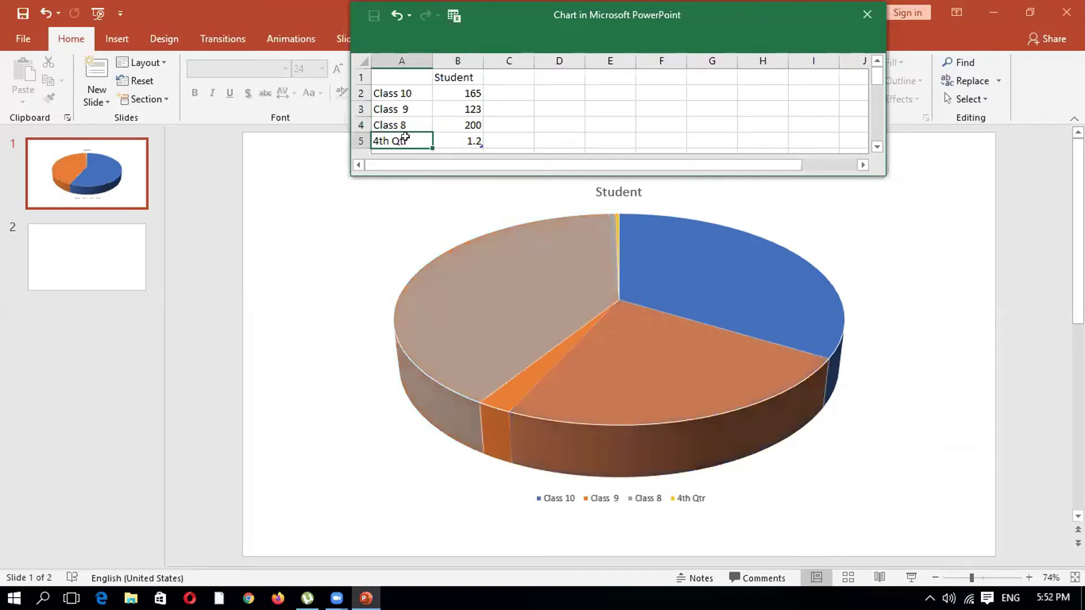
pyautogui.write('Cl')
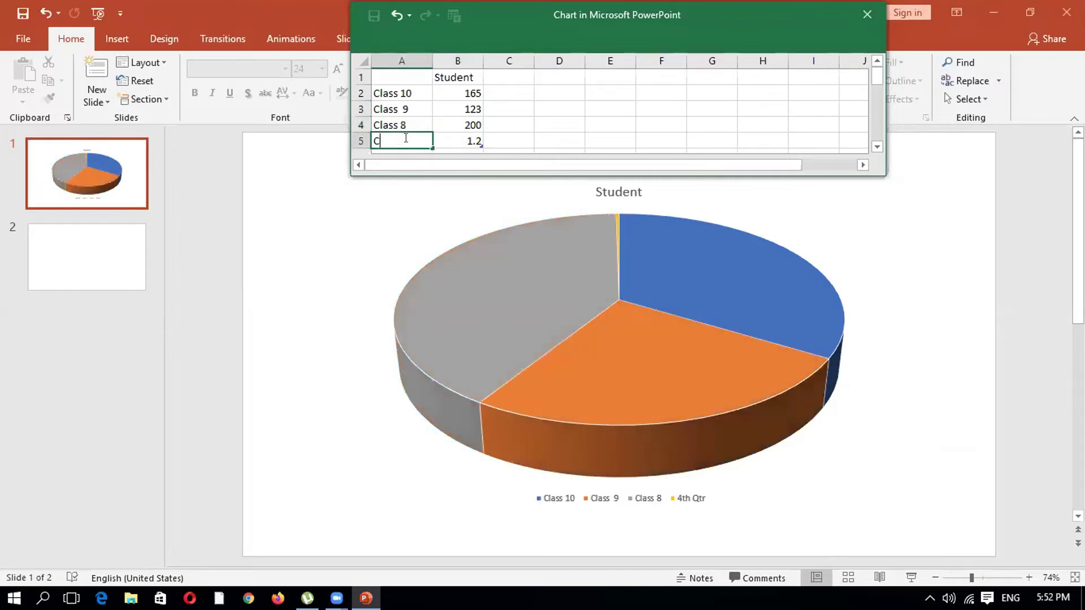
pyautogui.write('ass 7')
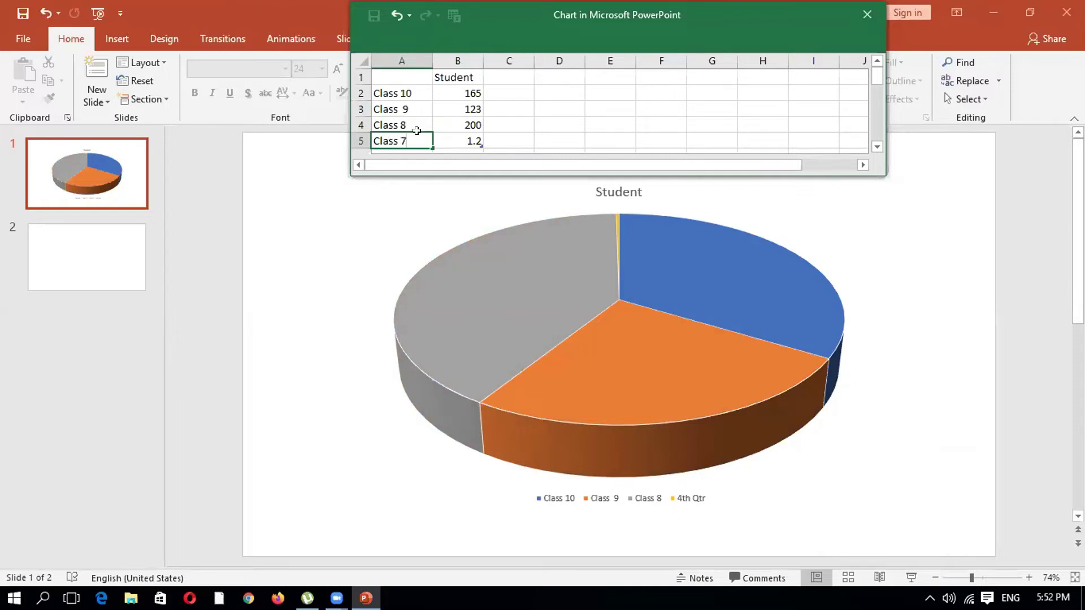
pyautogui.click(868, 12)
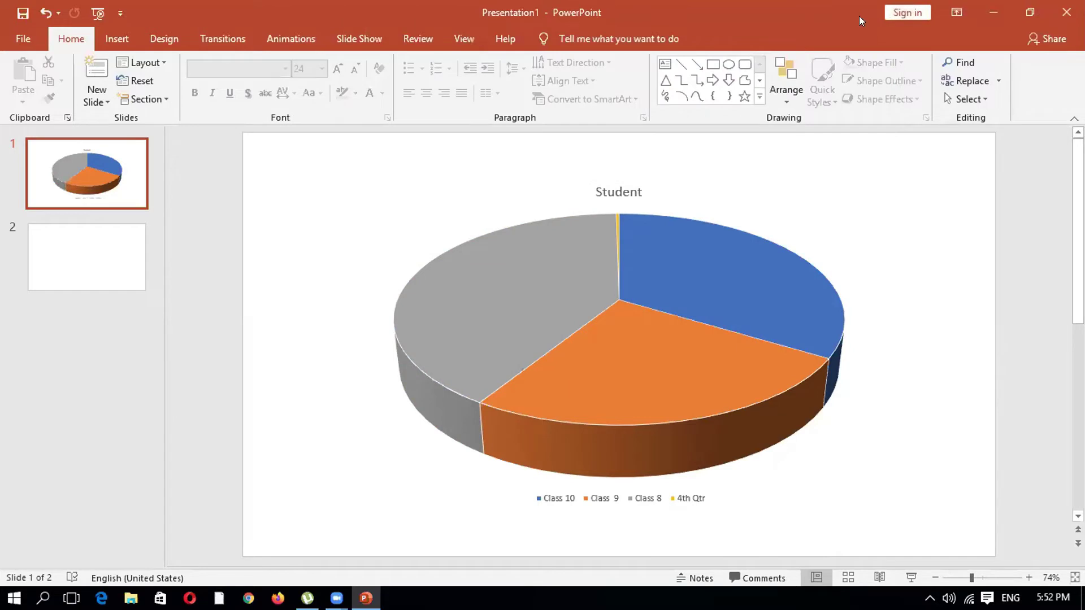
# - Reopen the pie chart's data sheet for editing and set the Class 7 value to 200
pyautogui.click(622, 281)
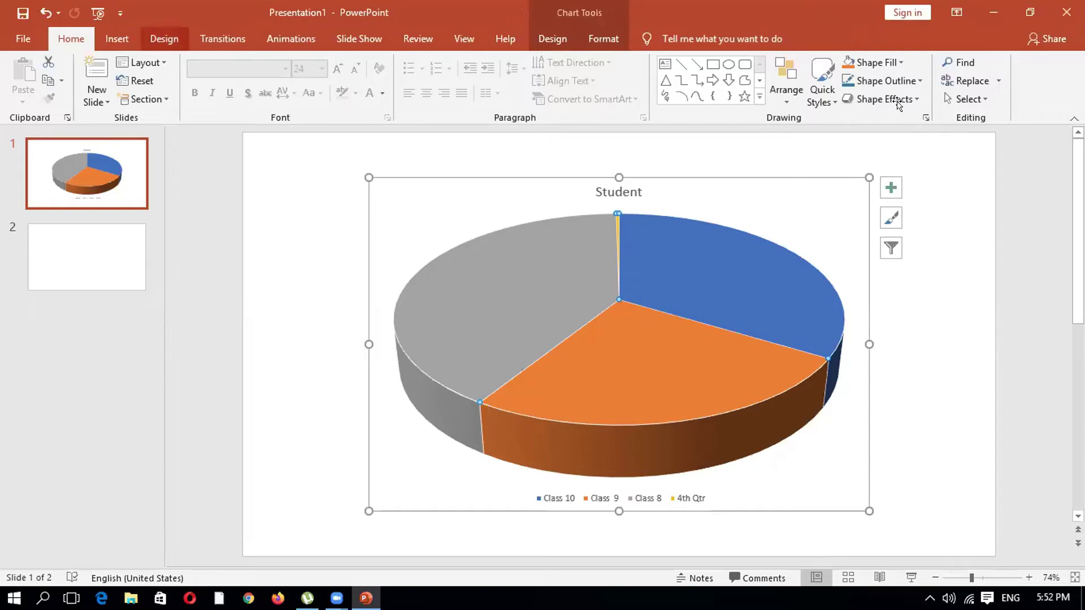
pyautogui.scroll(-2, 996, 110)
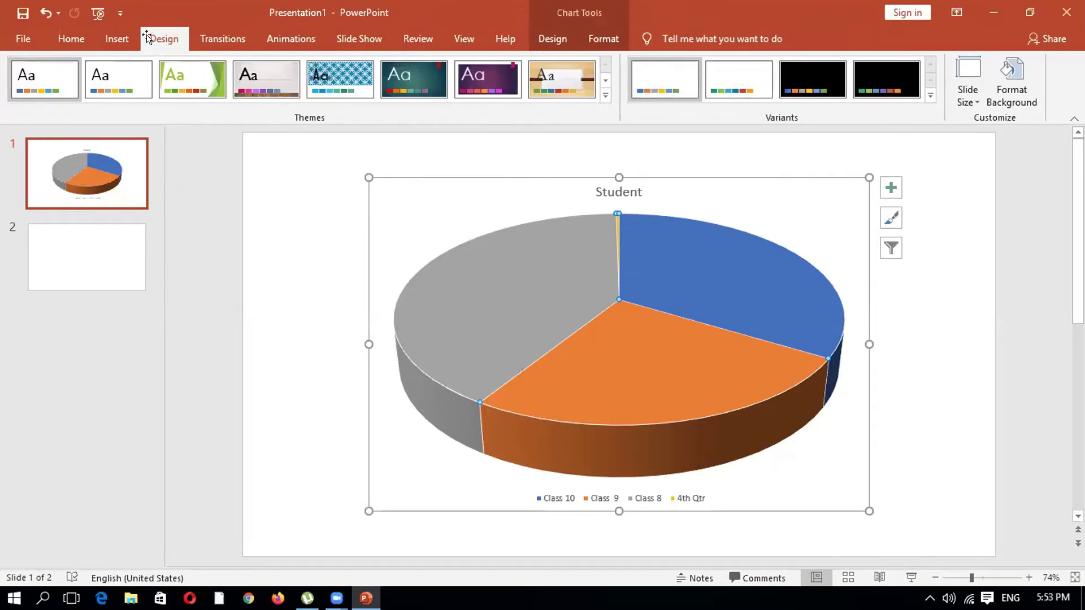
pyautogui.click(116, 38)
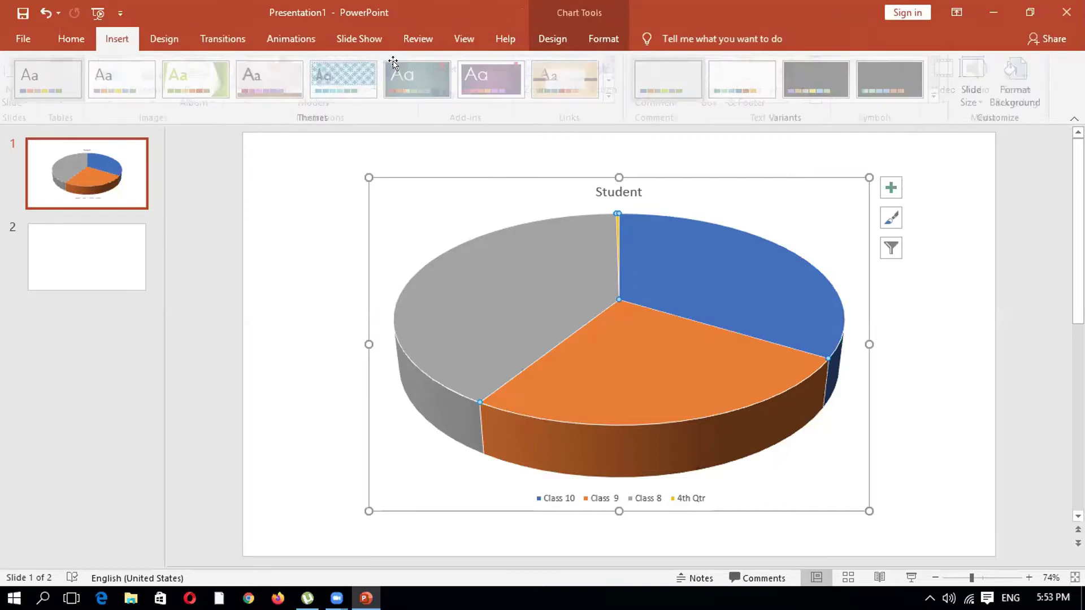
pyautogui.click(553, 38)
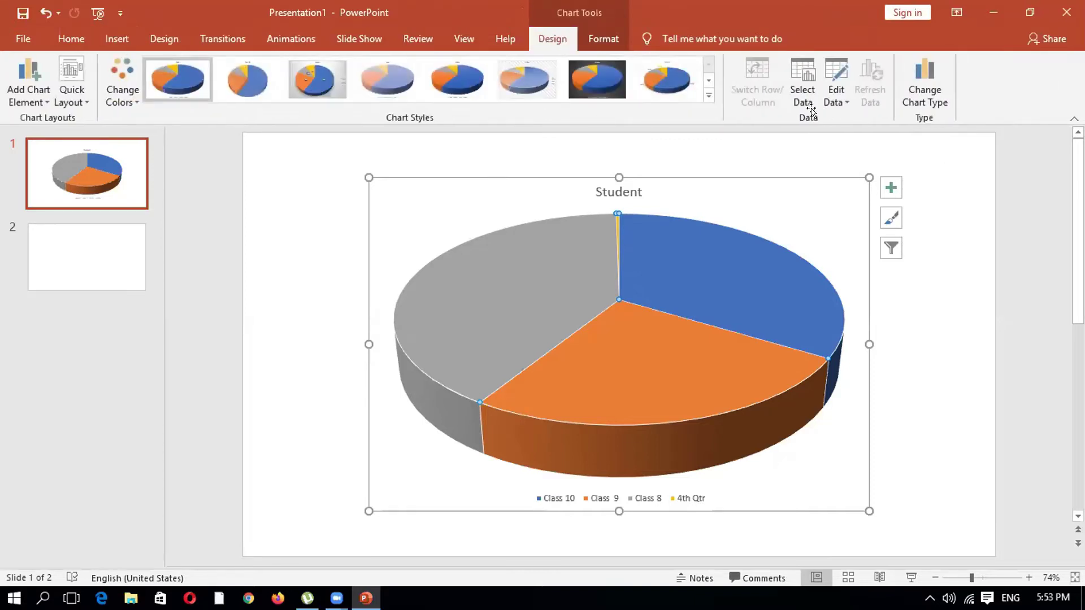
pyautogui.click(834, 98)
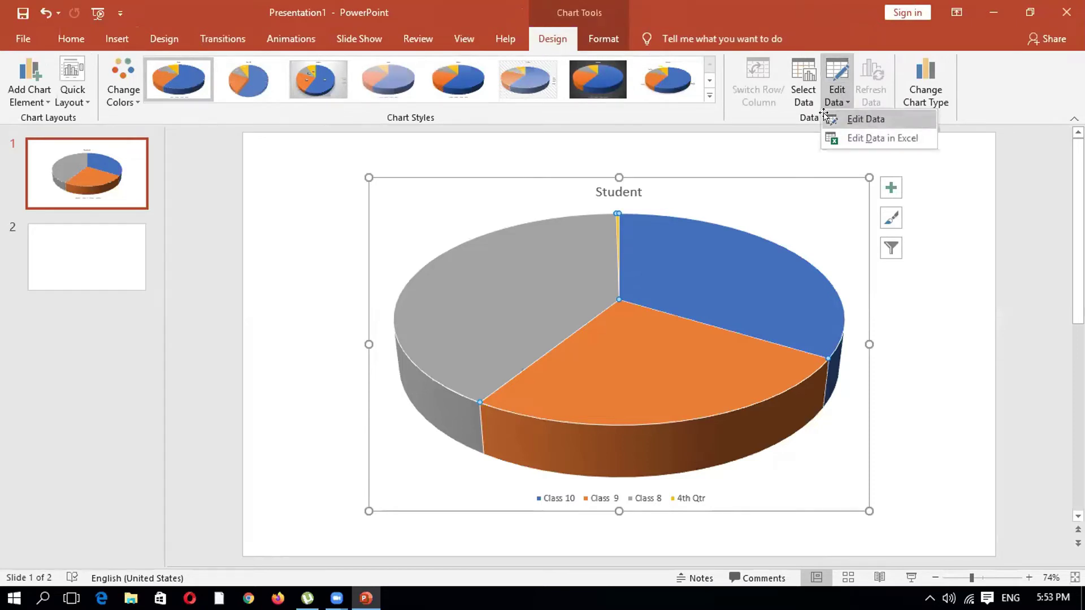
pyautogui.click(826, 118)
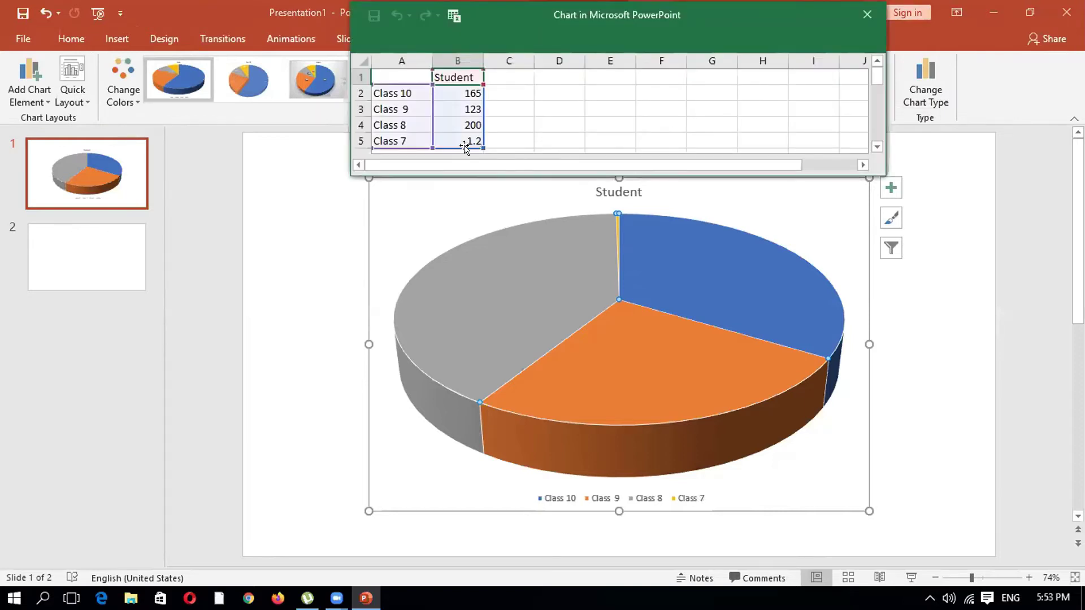
pyautogui.click(450, 137)
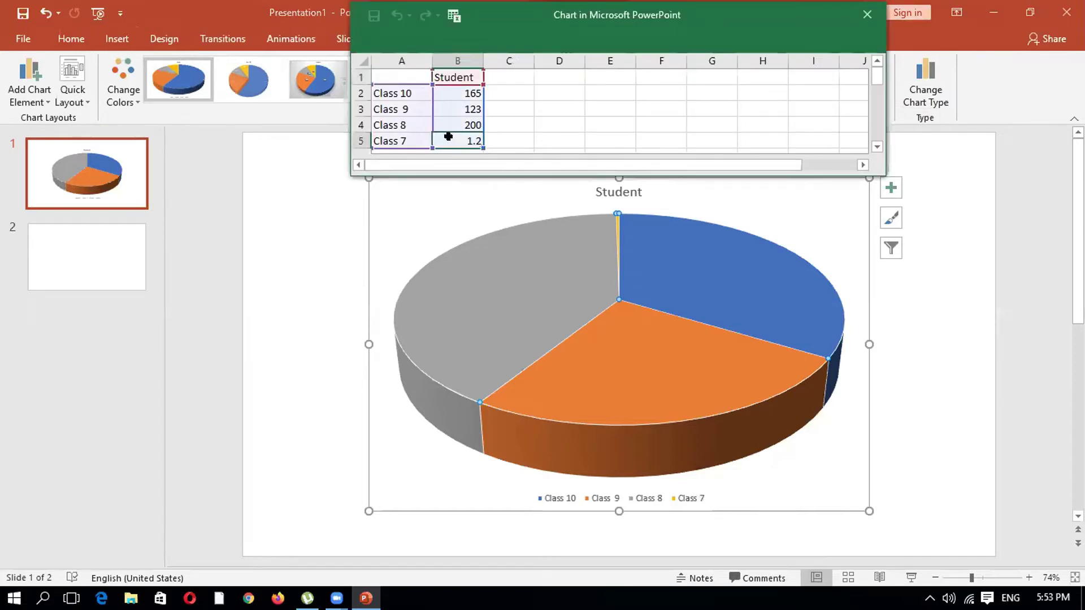
pyautogui.write('200')
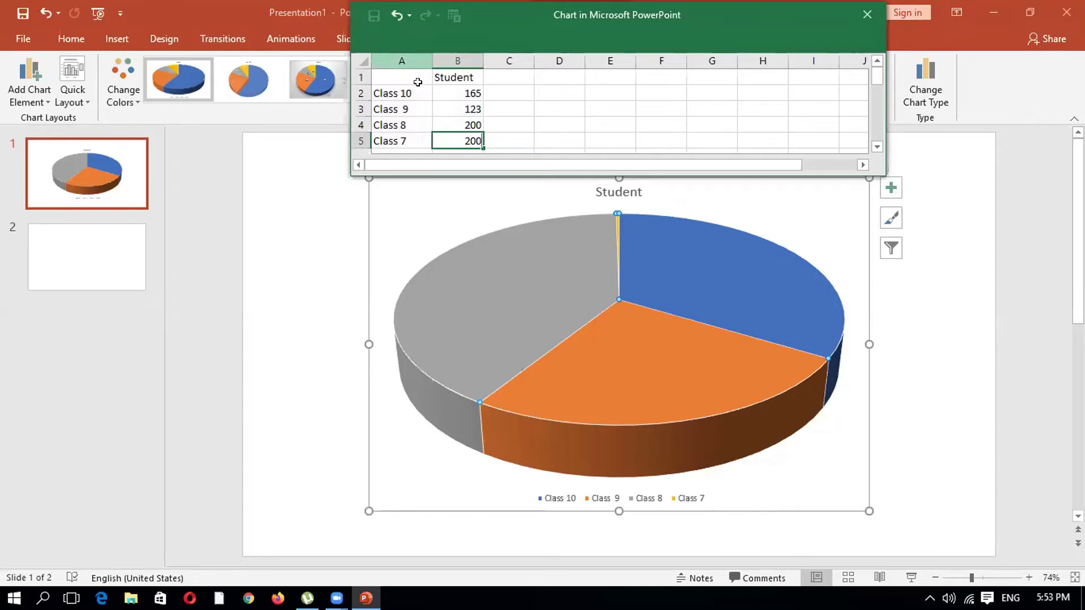
pyautogui.press('Return')
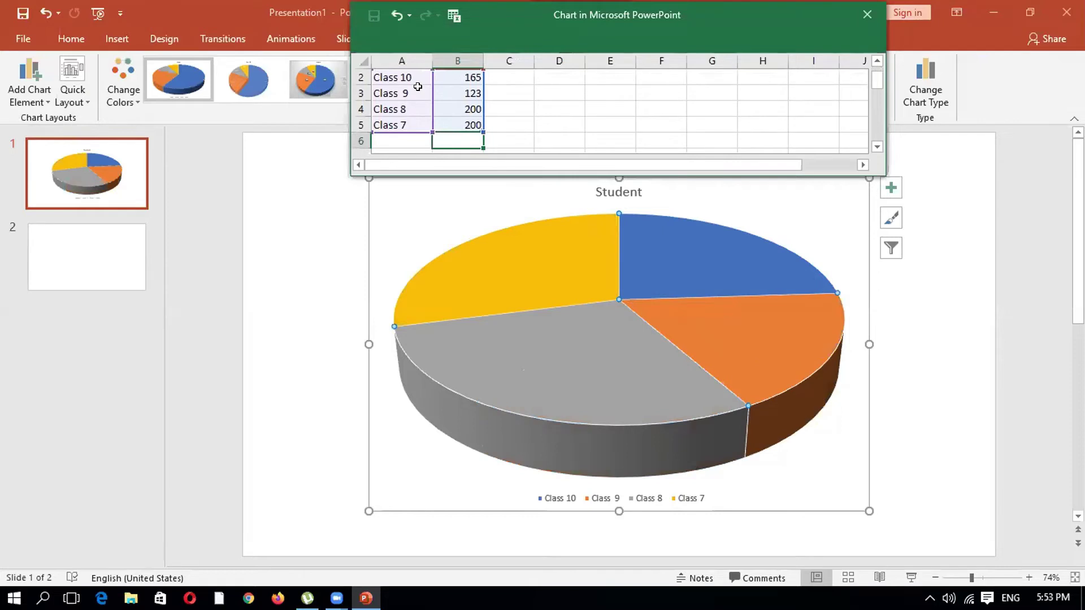
pyautogui.write('Class')
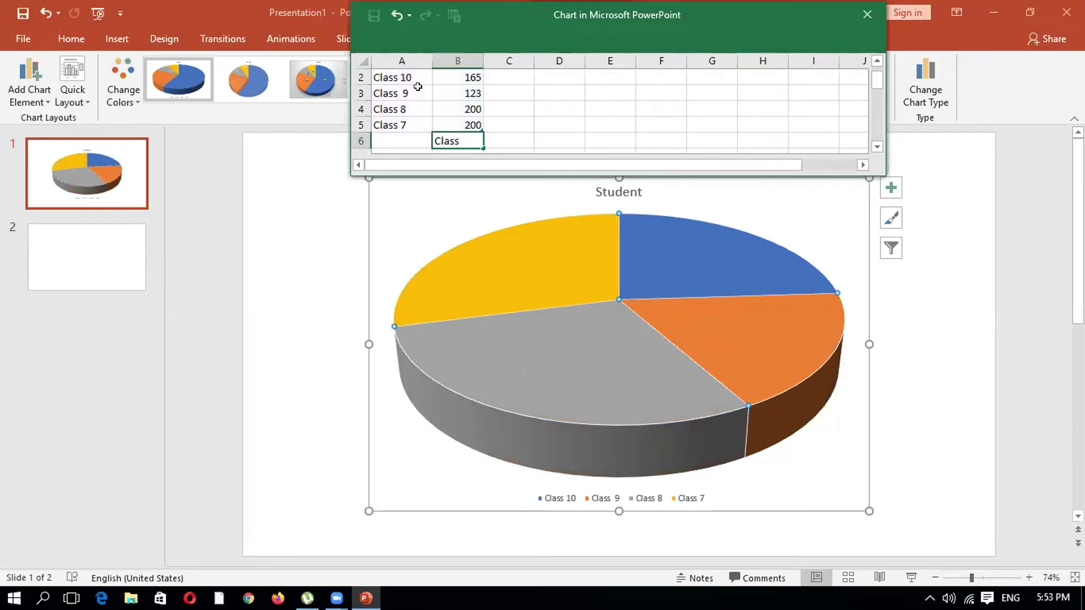
pyautogui.press('BackSpace')
pyautogui.press('BackSpace')
pyautogui.press('BackSpace')
pyautogui.press('BackSpace')
pyautogui.press('BackSpace')
# - Add a fifth category labelled "Class" in cell A6 of the chart data and enter 134 in B6
pyautogui.click(387, 134)
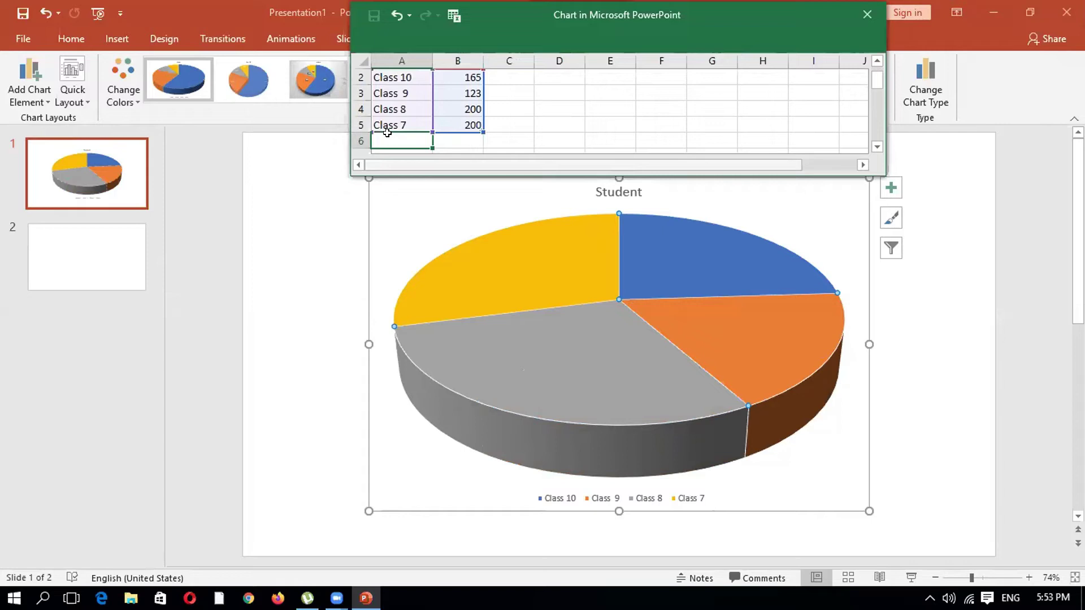
pyautogui.write('Class')
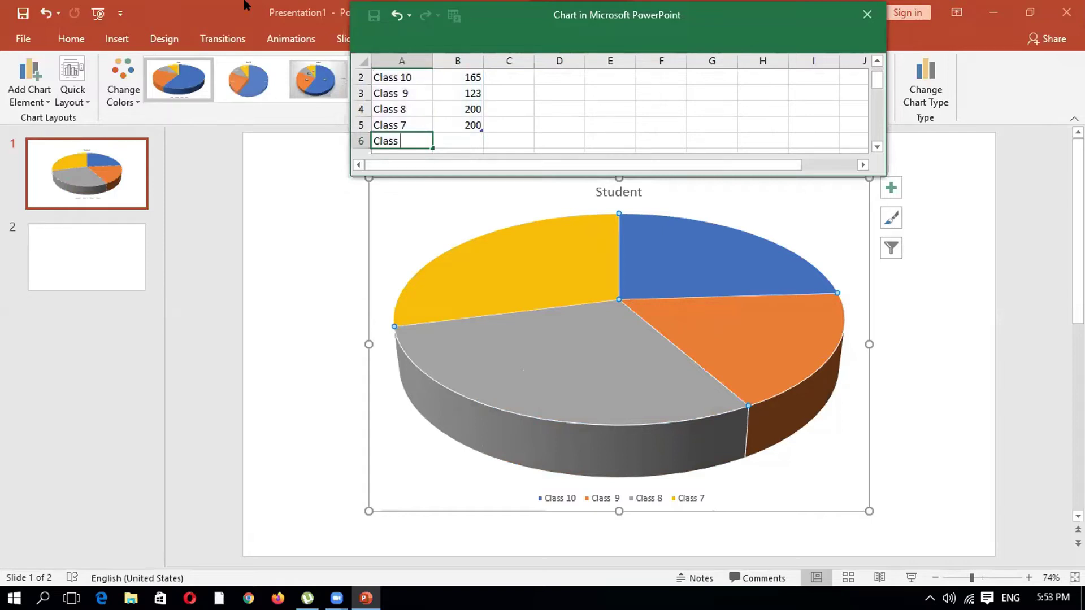
pyautogui.click(455, 141)
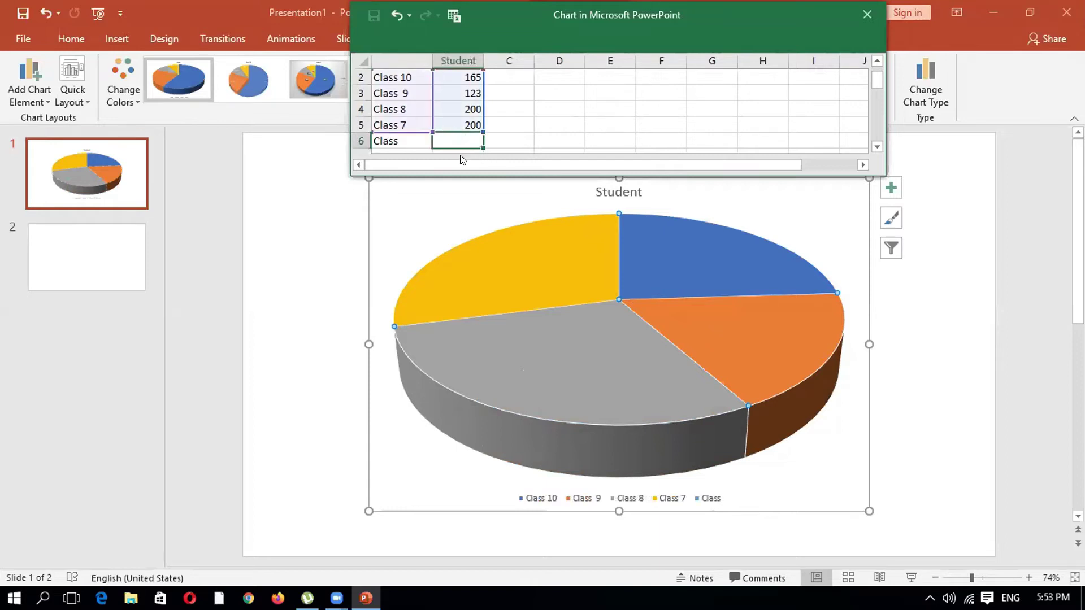
pyautogui.write('134')
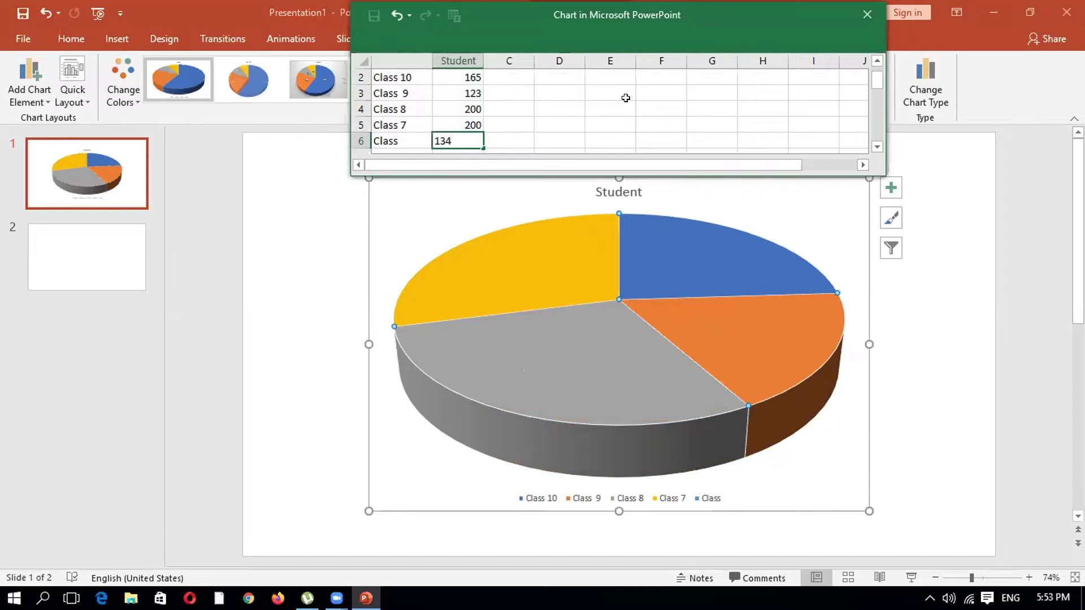
# - Close the chart's data sheet and show the list of chart elements for the pie chart
pyautogui.click(866, 13)
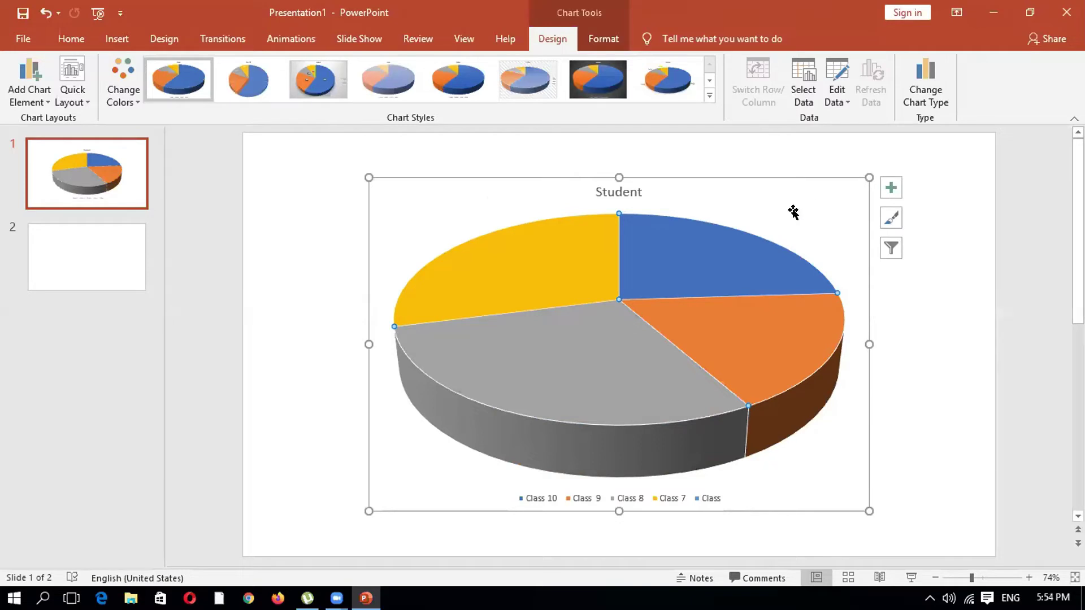
pyautogui.click(891, 186)
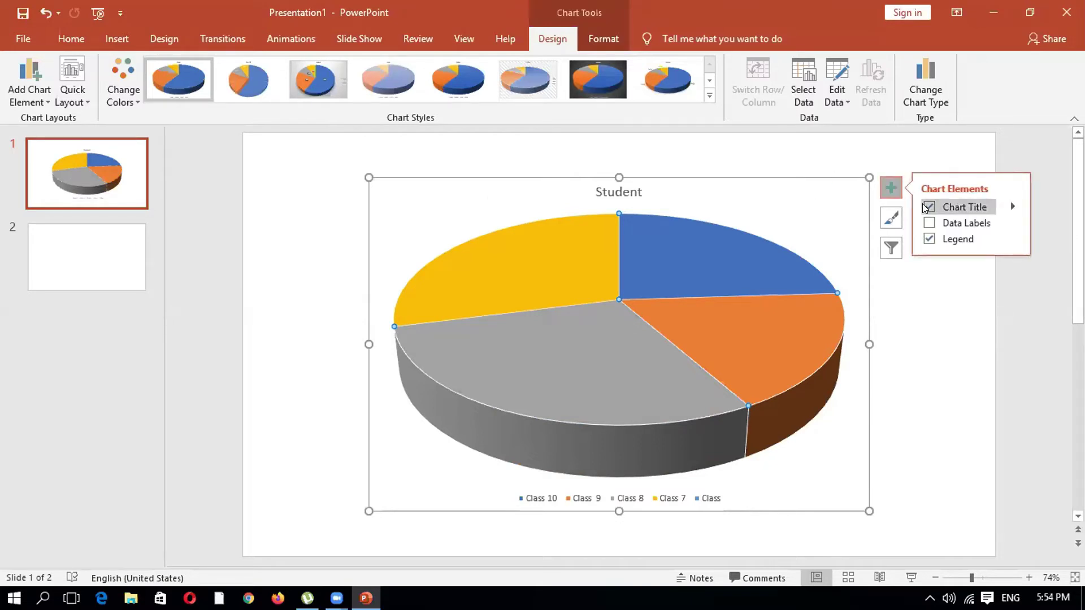
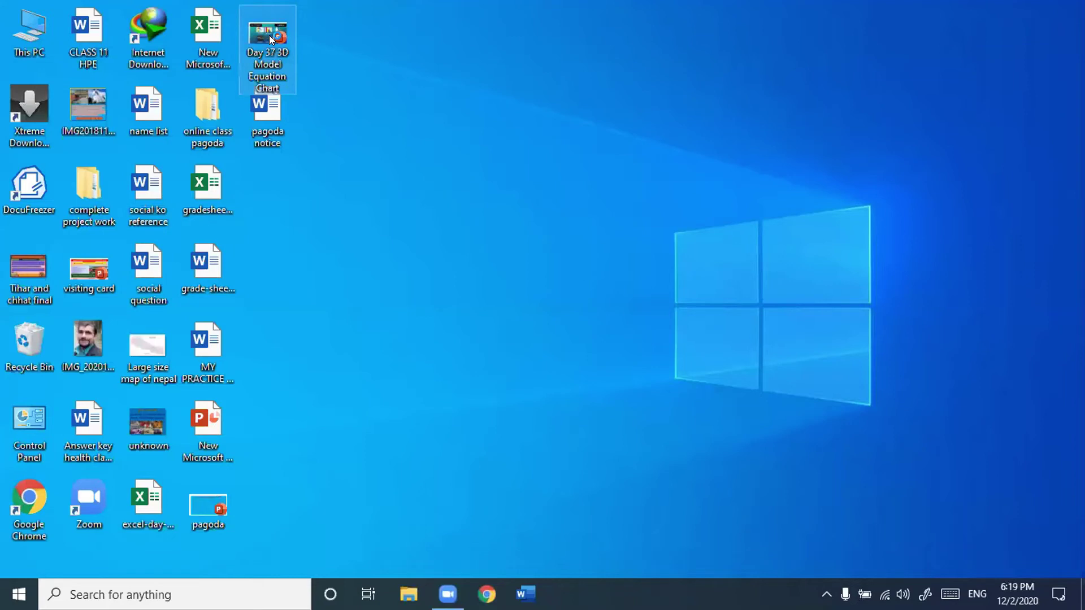
# - Open the "Day 37 3D Model Equation Chart" presentation from the desktop and add a blank slide after the first slide
pyautogui.doubleClick(269, 37)
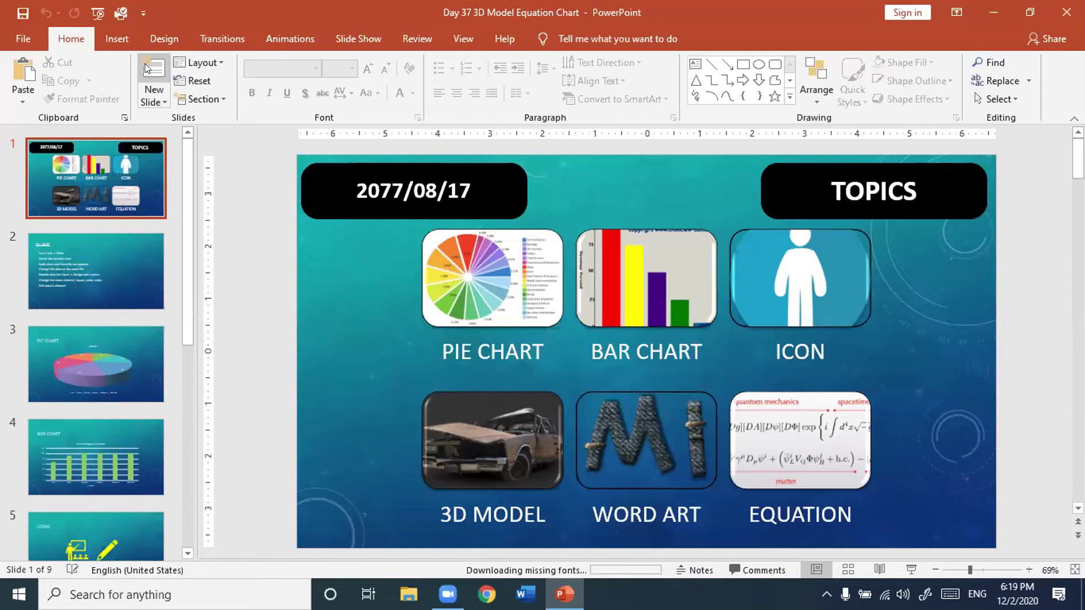
pyautogui.click(152, 69)
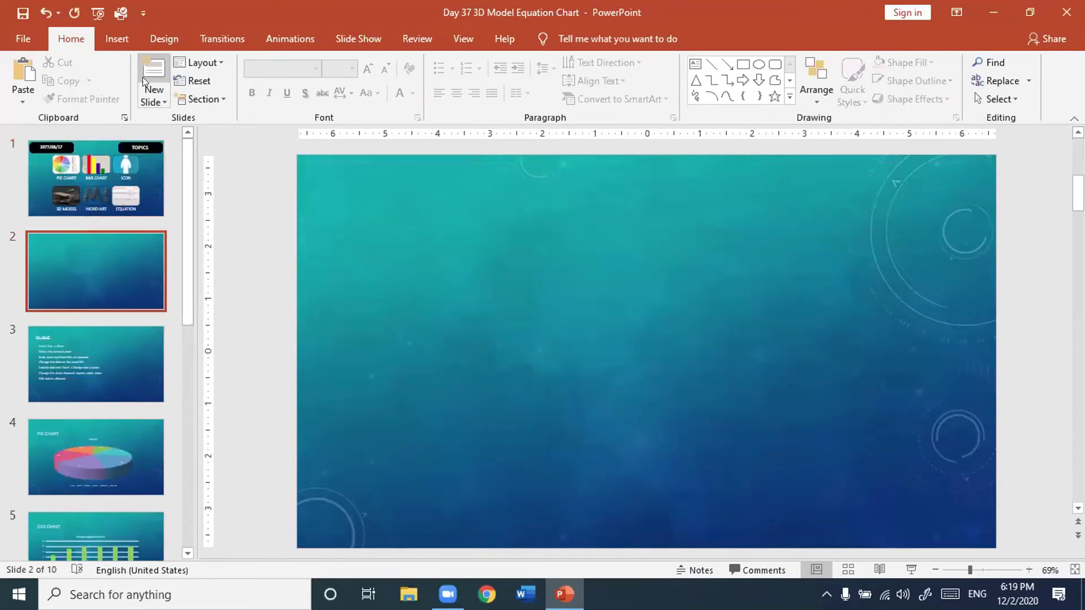
pyautogui.click(129, 257)
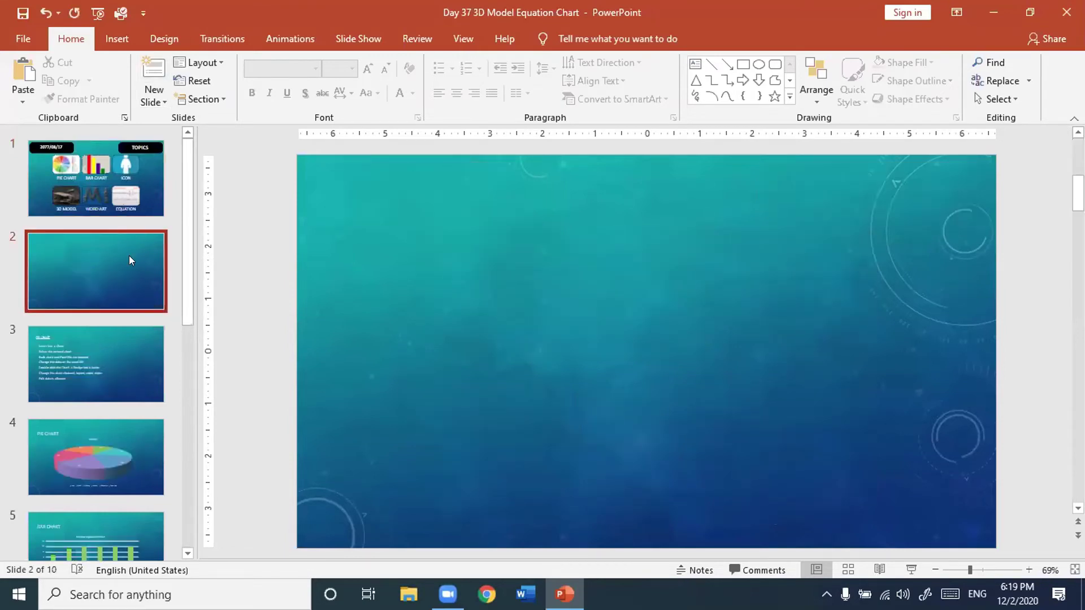
pyautogui.click(120, 43)
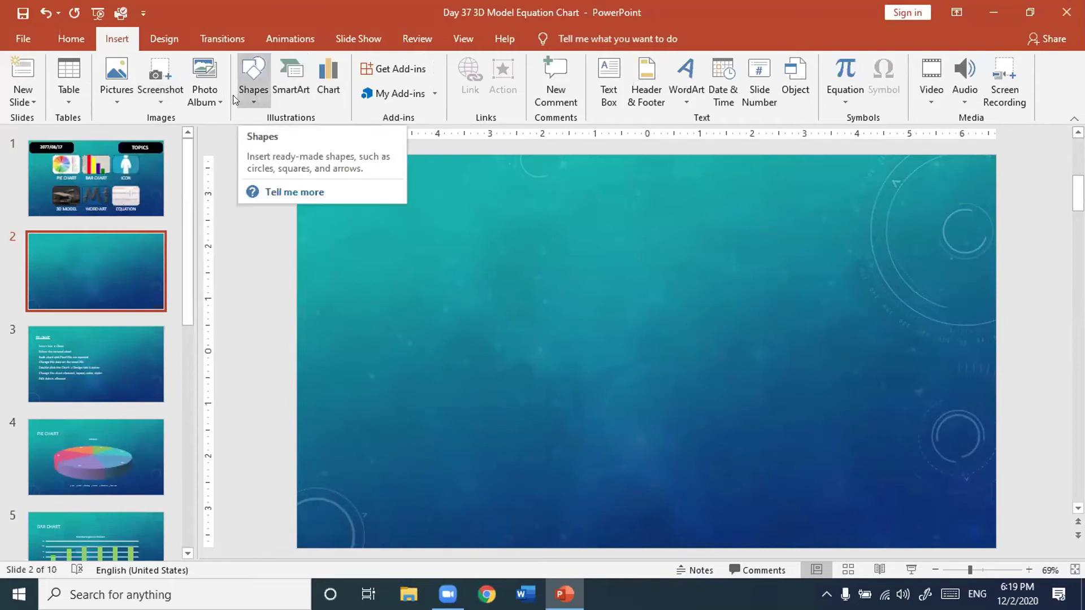
# - Open the ribbon customization options and list All Commands as the source of commands
pyautogui.click(30, 29)
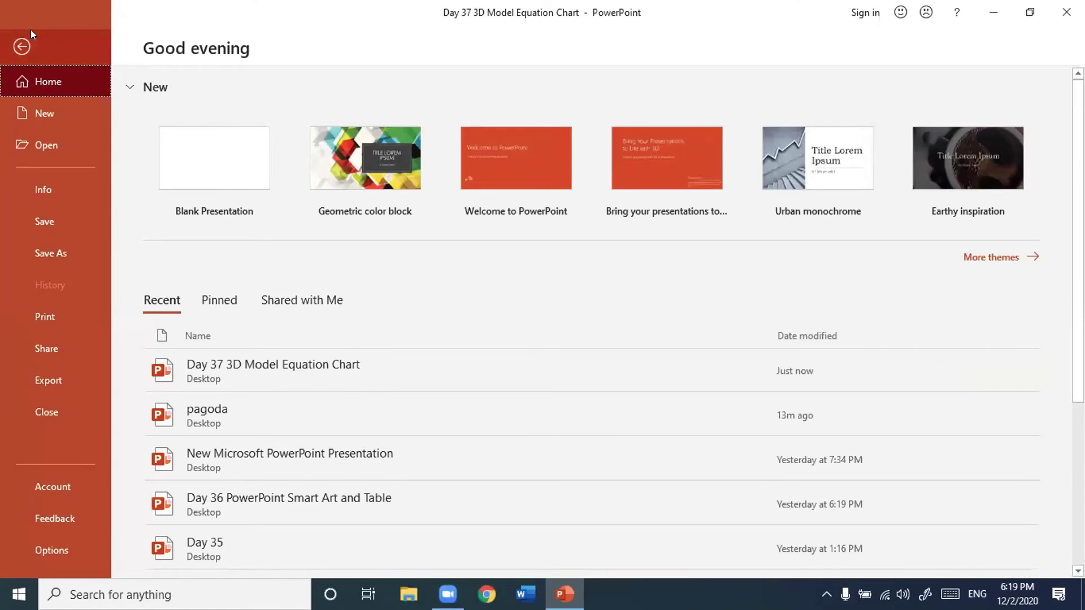
pyautogui.click(38, 551)
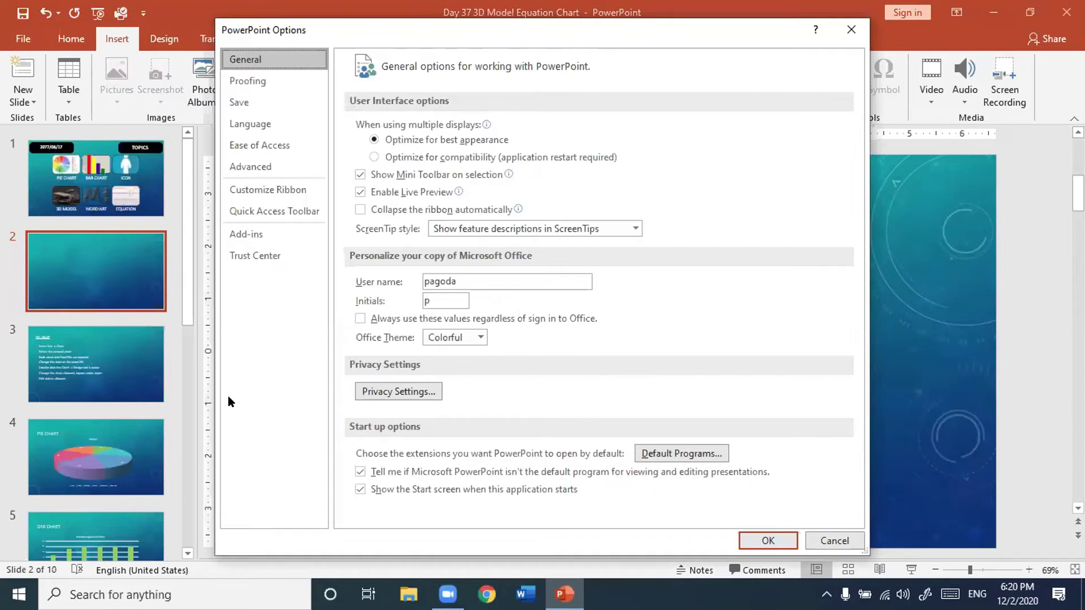
pyautogui.click(261, 190)
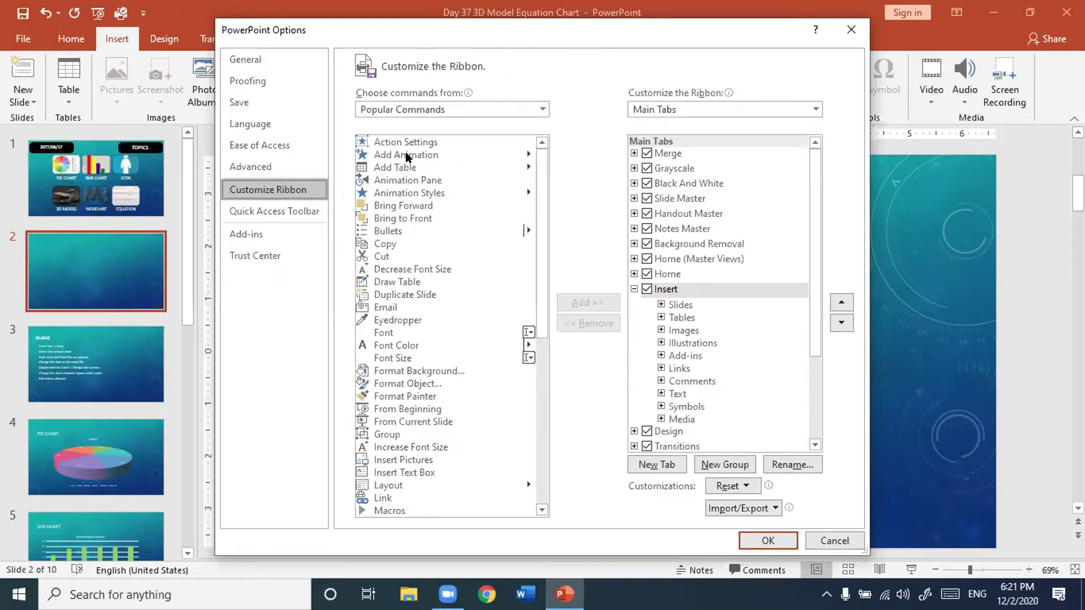
pyautogui.click(542, 109)
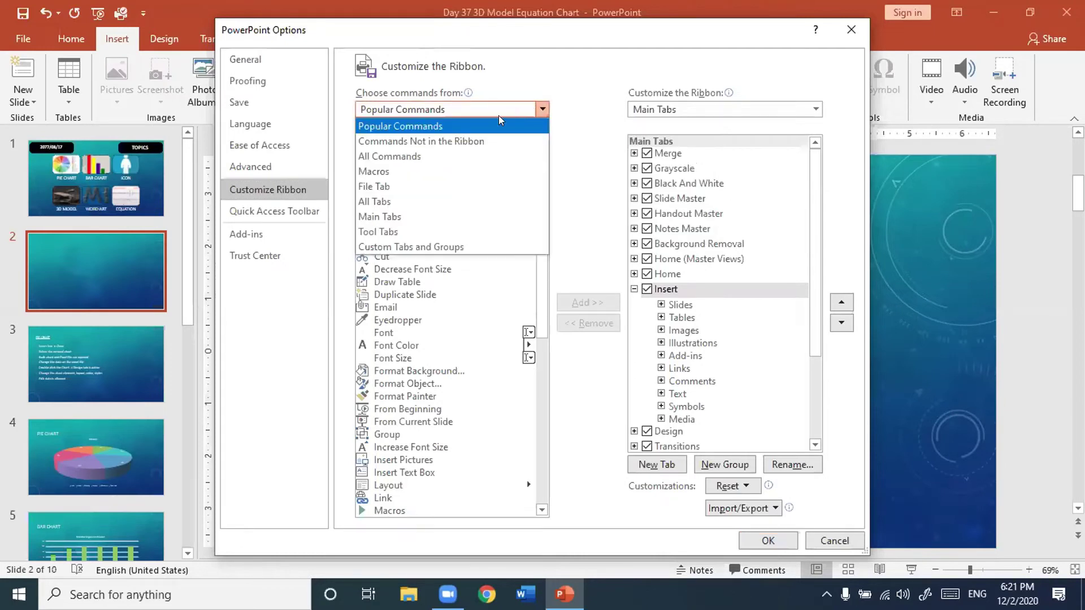
pyautogui.click(451, 157)
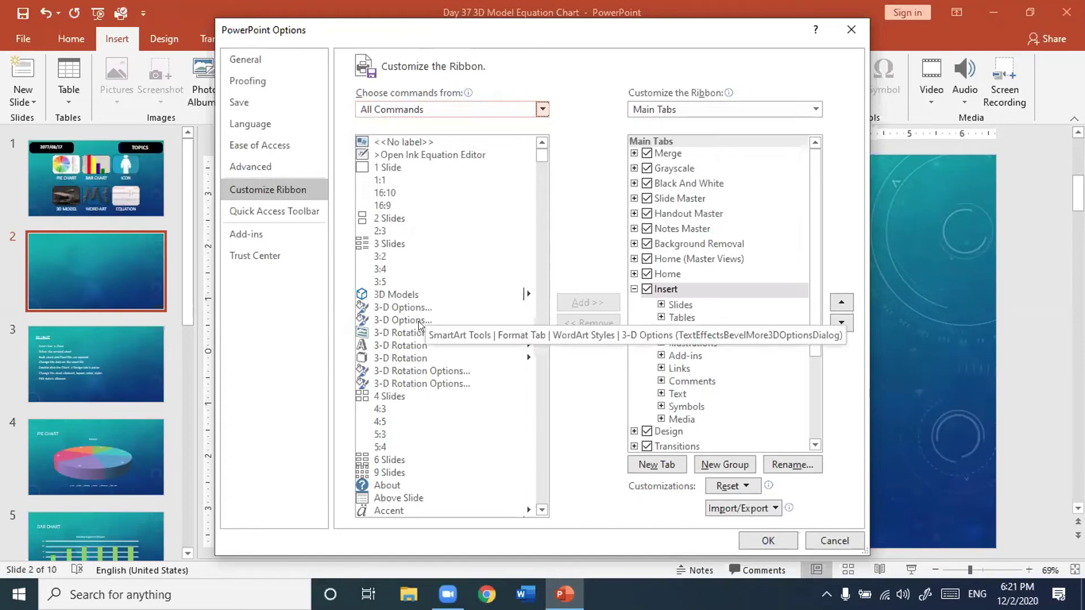
# - Try to add the 3D Models command directly to the built-in Insert tab
pyautogui.click(403, 295)
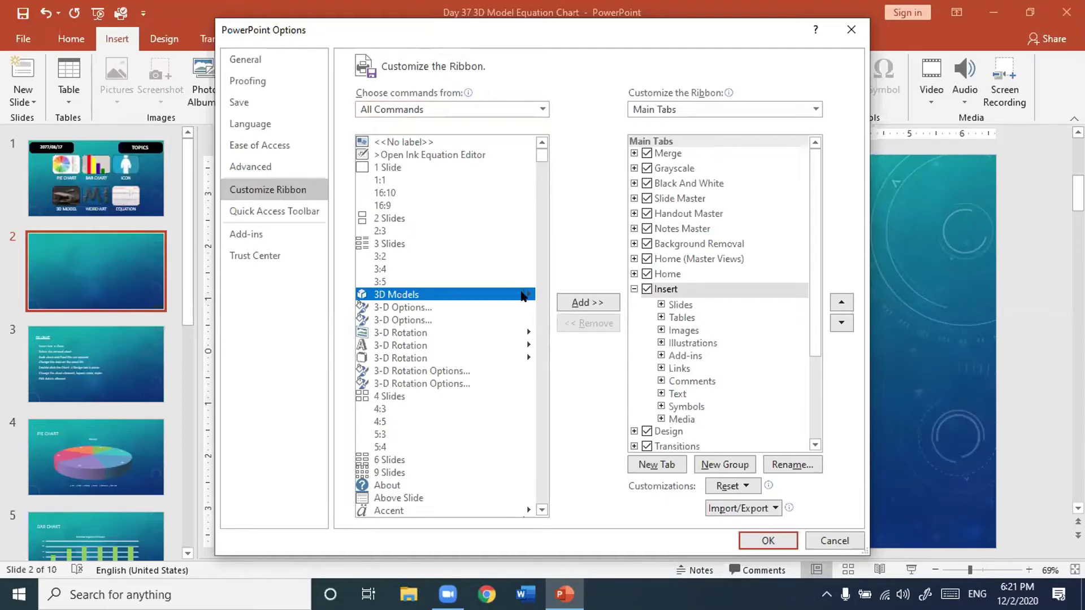
pyautogui.click(587, 302)
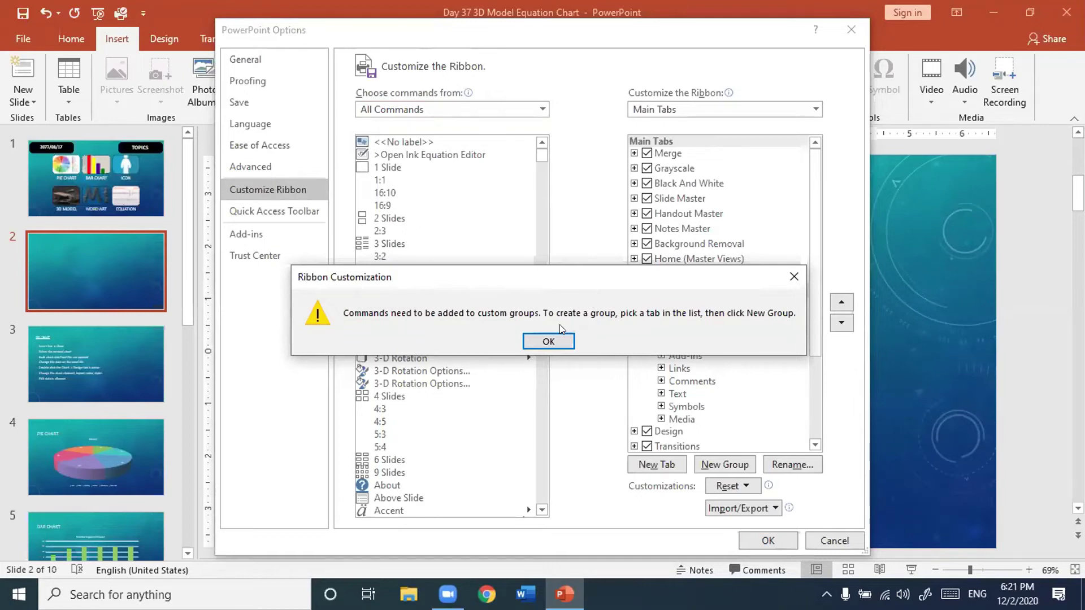
pyautogui.click(548, 342)
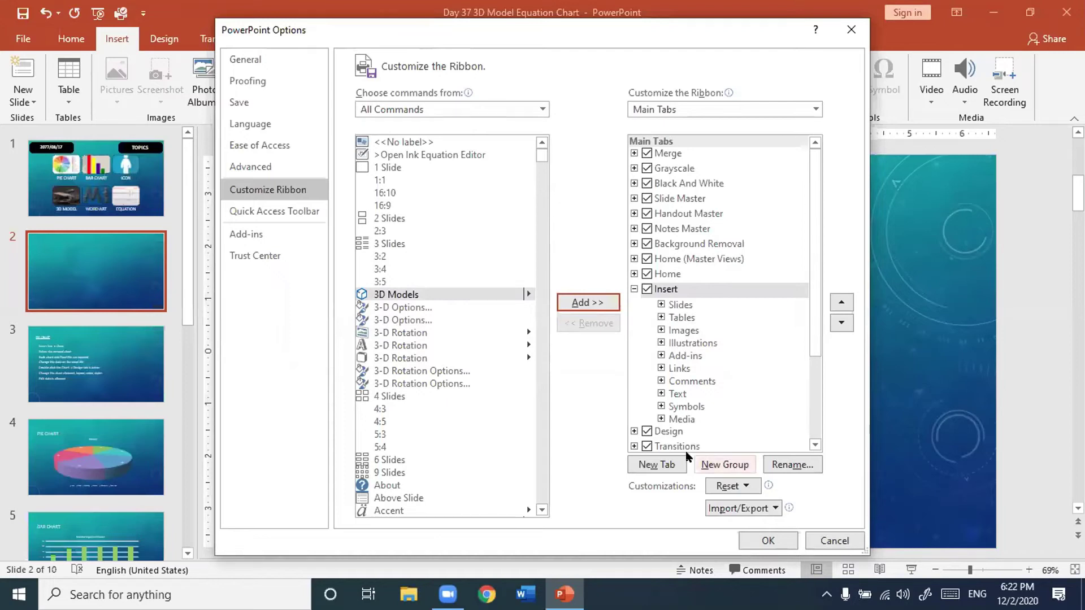
# - Create a new custom group in the Insert tab, add the 3D Models command to it and apply the customization
pyautogui.click(713, 465)
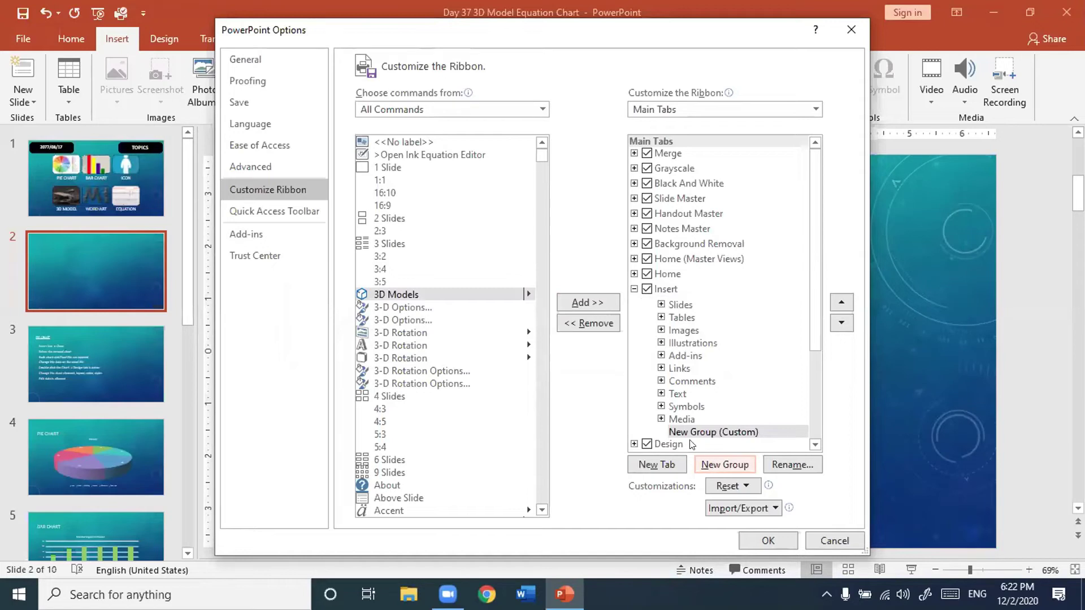
pyautogui.click(727, 434)
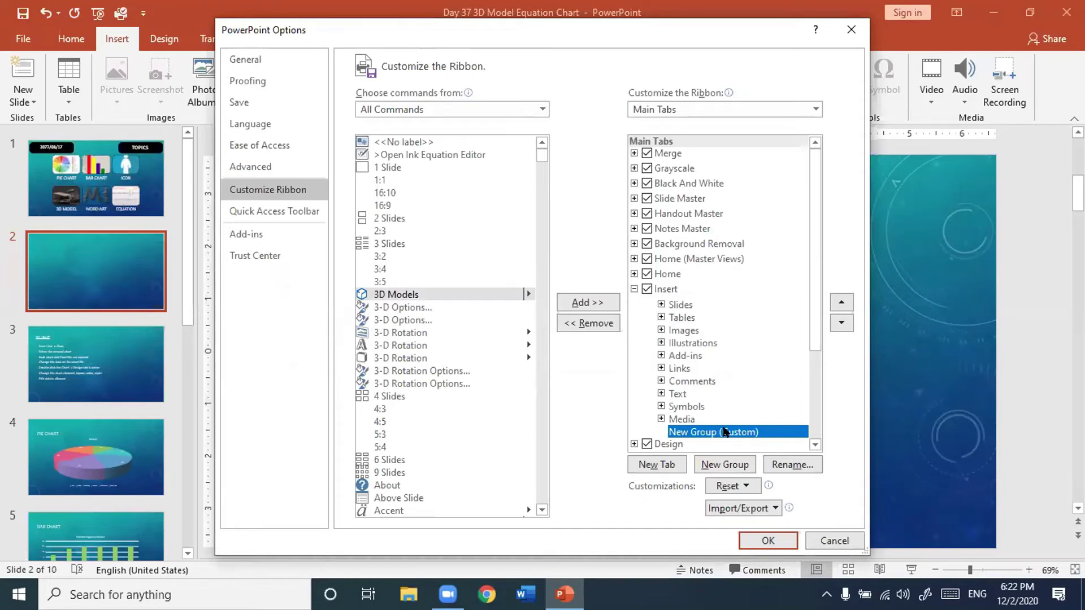
pyautogui.click(450, 296)
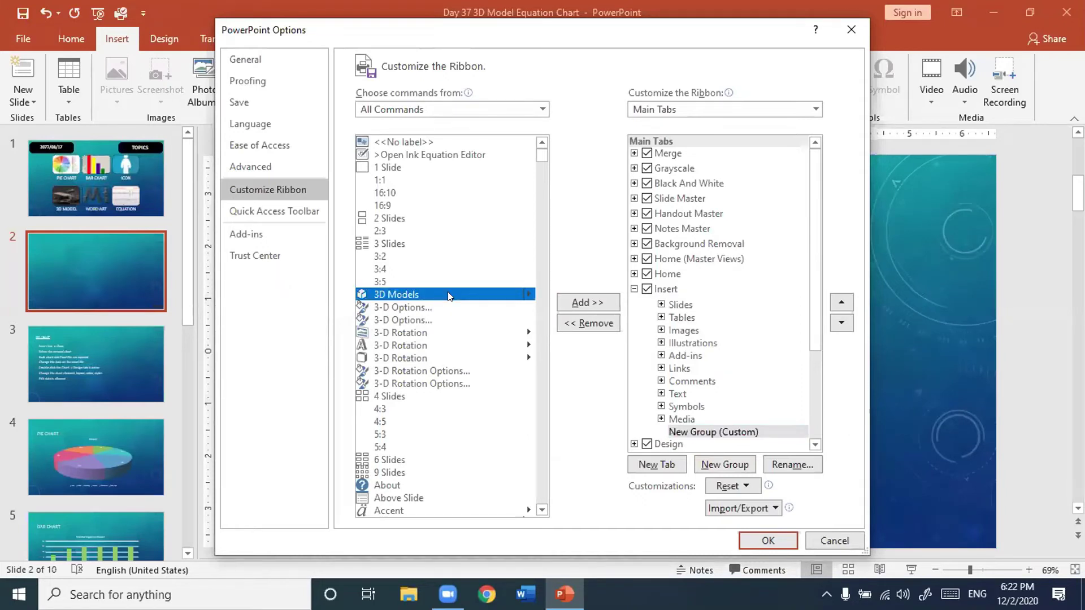
pyautogui.click(572, 300)
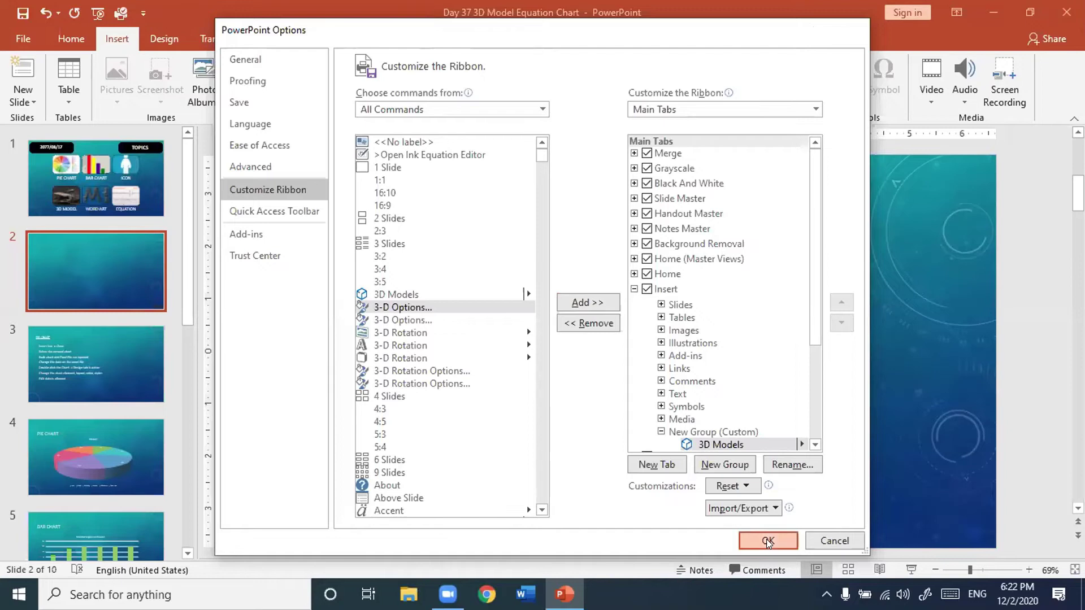
pyautogui.click(767, 541)
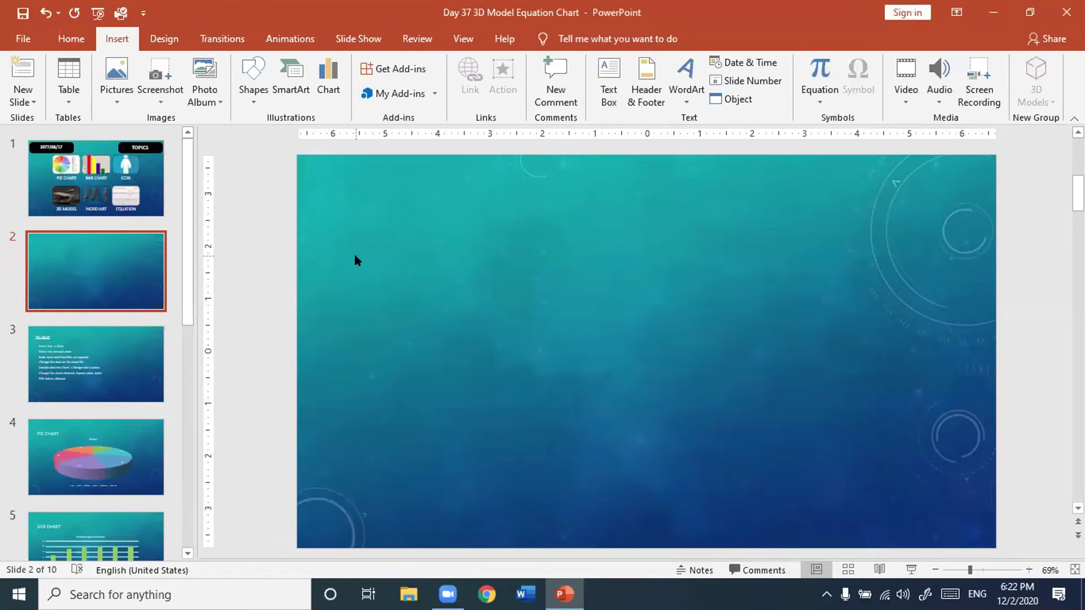
# - Close the presentation without saving its changes
pyautogui.click(1067, 12)
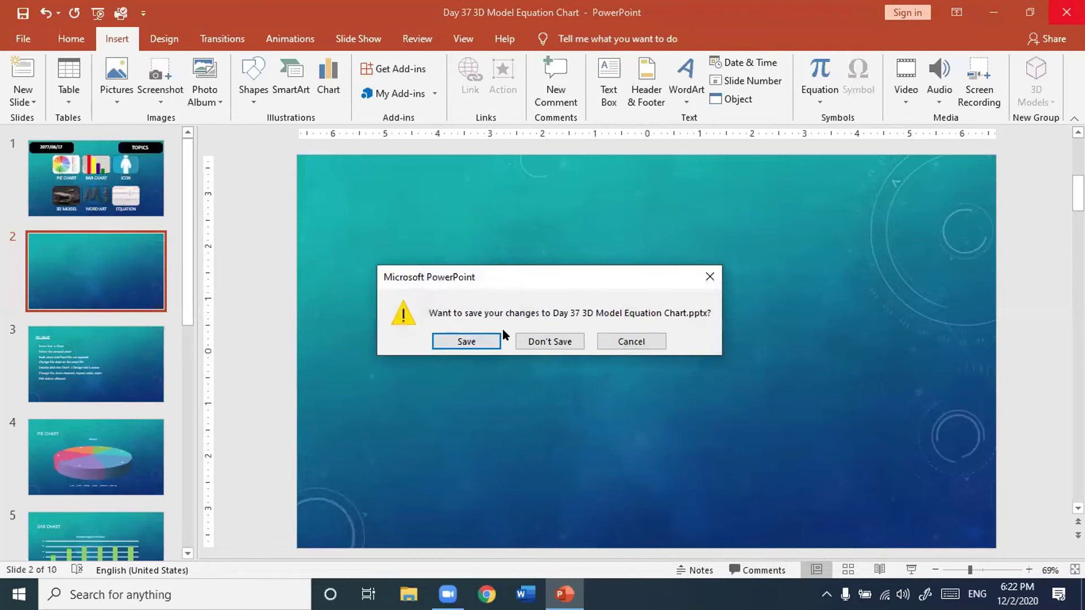
pyautogui.click(530, 341)
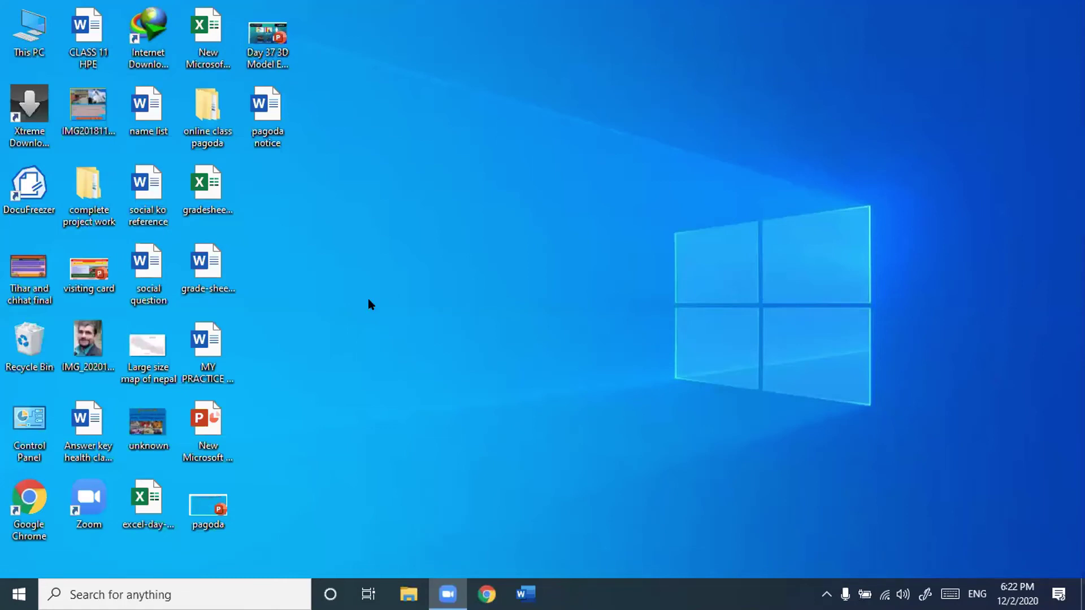
# - Relaunch PowerPoint with the Run command "powerpnt" and create a blank presentation
pyautogui.press('super+r')
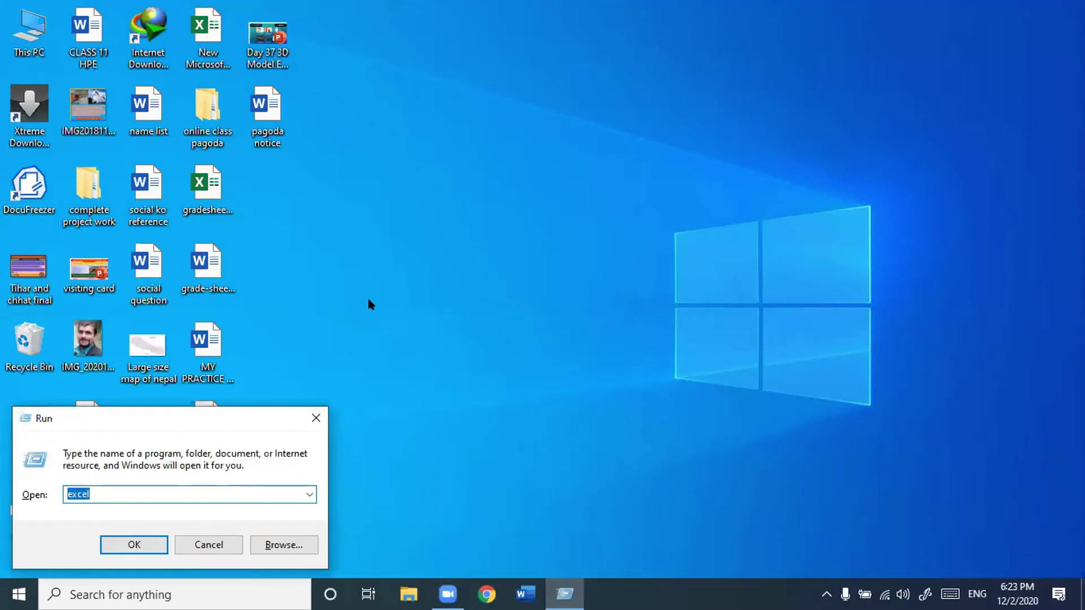
pyautogui.write('powerpnt')
pyautogui.press('Return')
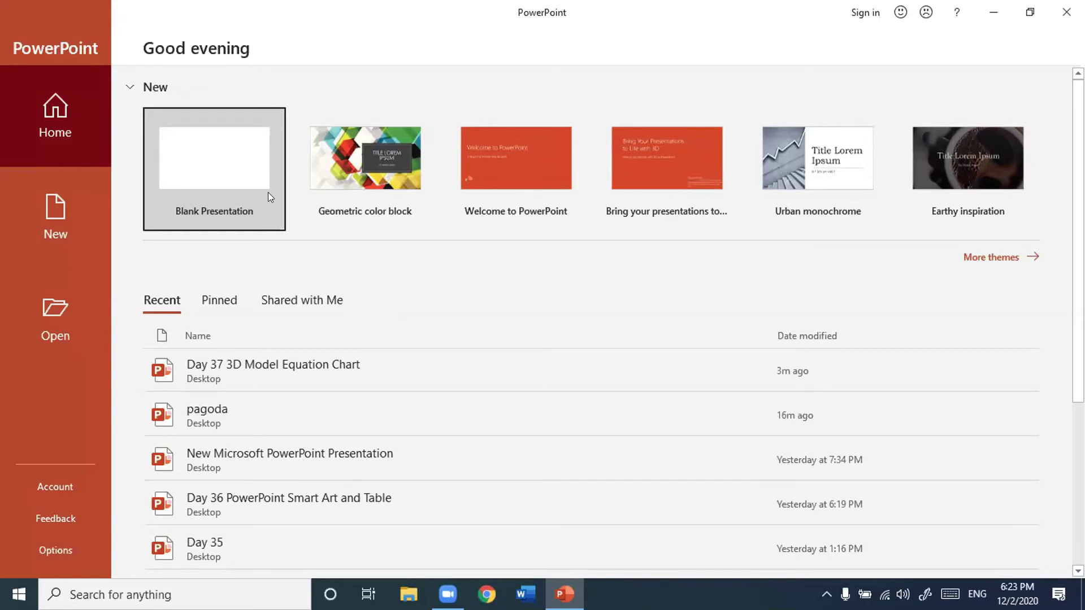
pyautogui.click(241, 166)
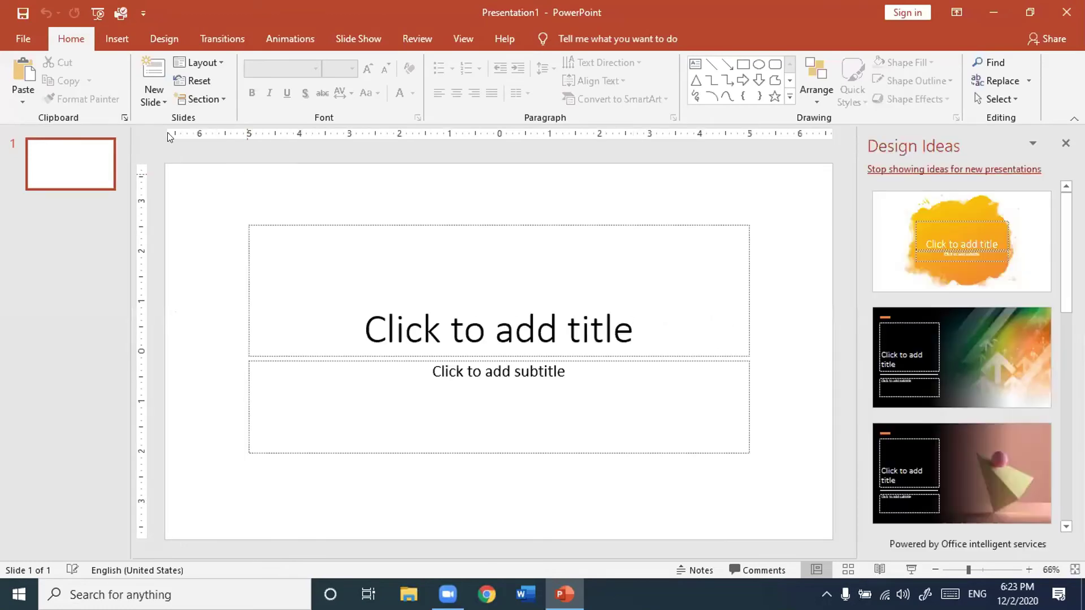
# - Check the availability of the 3D Models command for the blank presentation and open the Account page
pyautogui.click(118, 39)
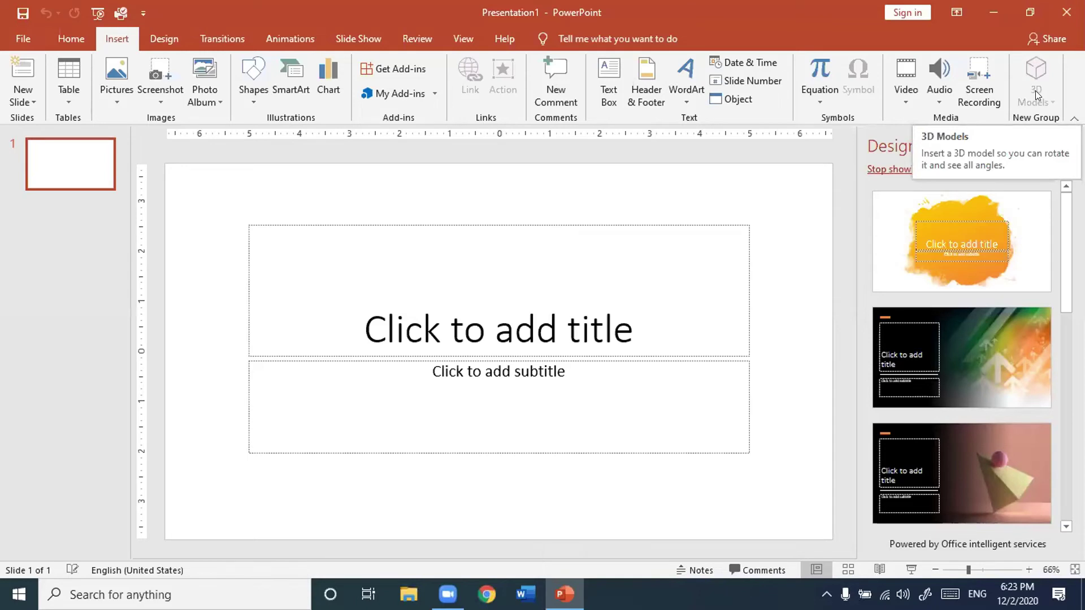
pyautogui.click(24, 41)
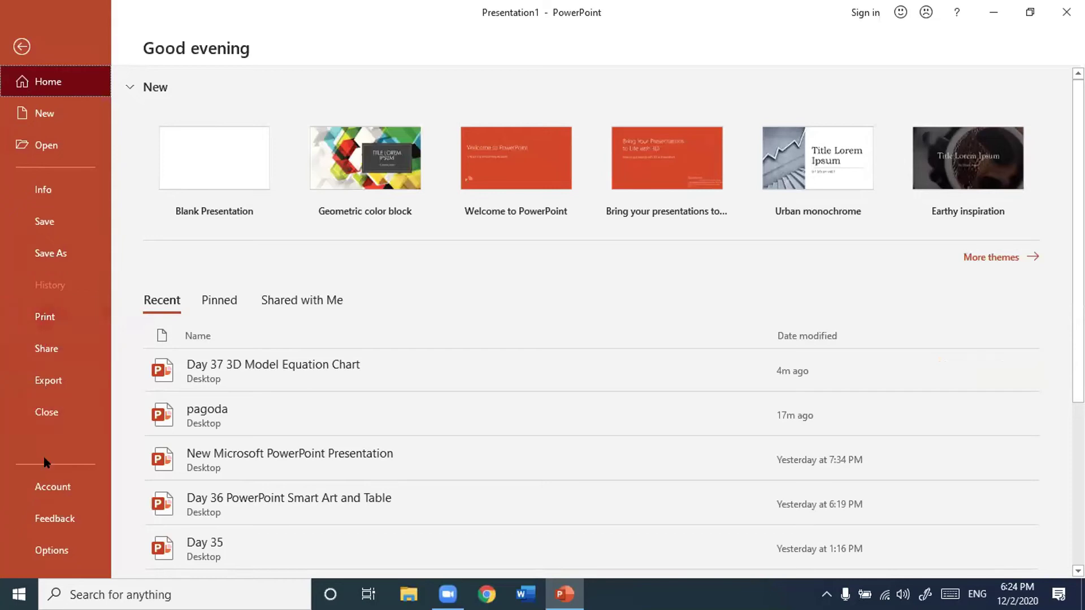
pyautogui.click(44, 485)
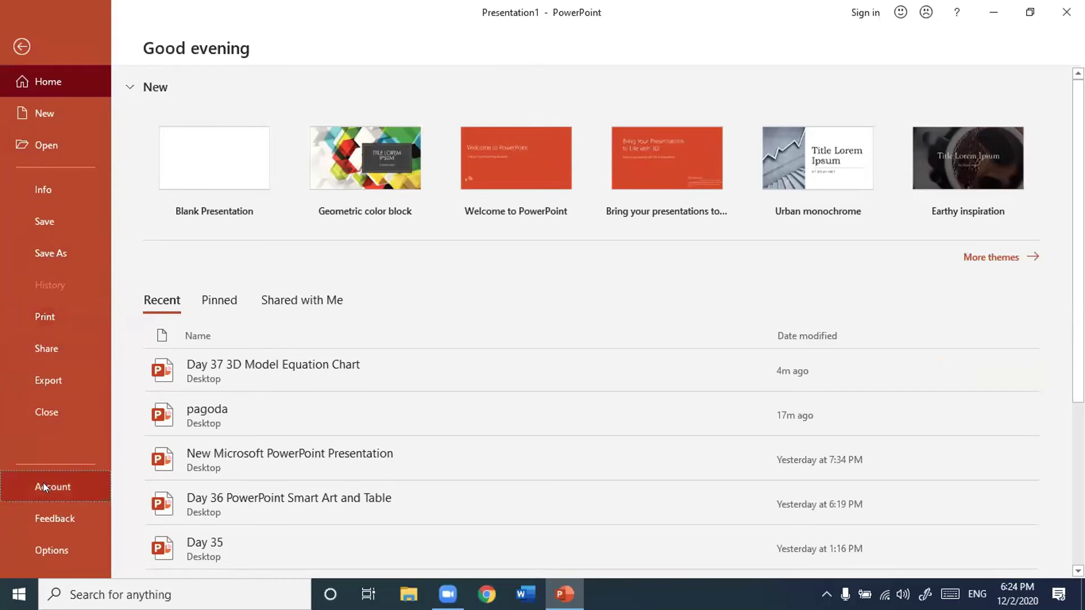
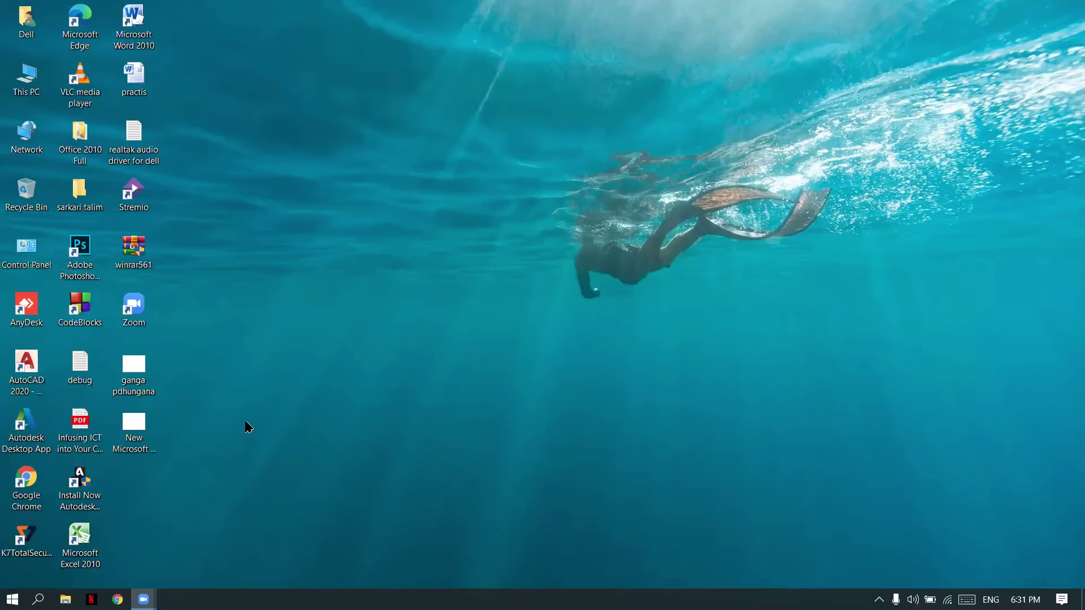
pyautogui.press('super+r')
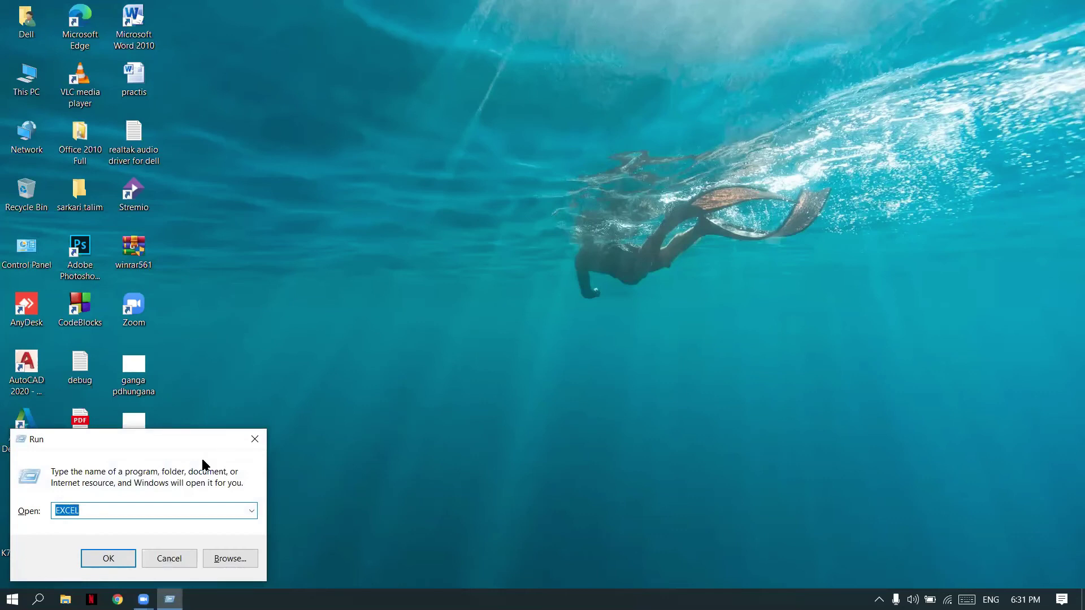
pyautogui.click(57, 510)
pyautogui.write('POWER')
pyautogui.moveTo(53, 512); pyautogui.dragTo(113, 521)
pyautogui.press('BackSpace')
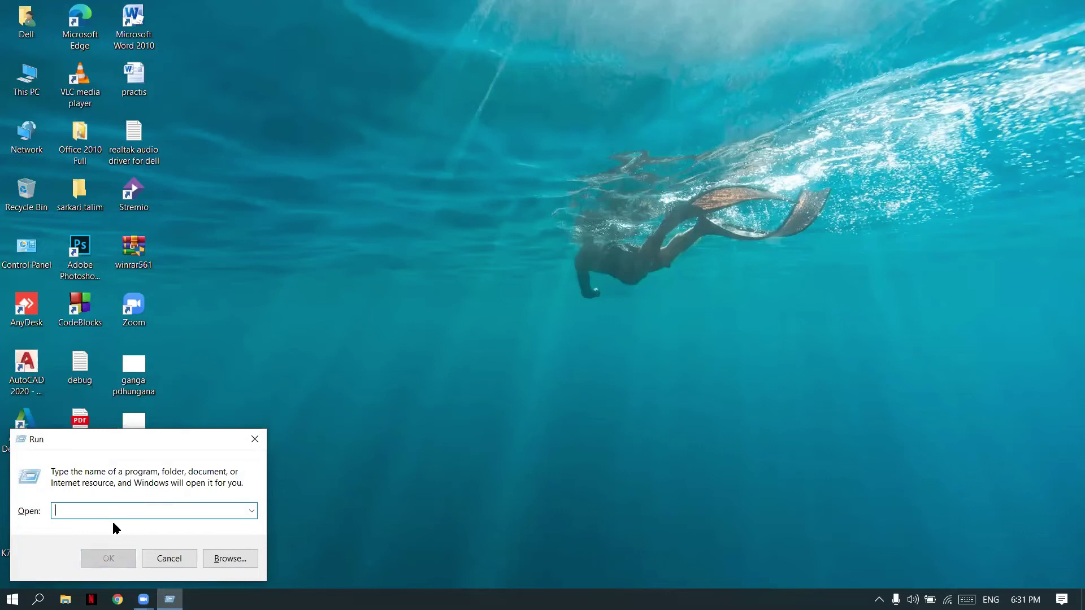
pyautogui.click(168, 559)
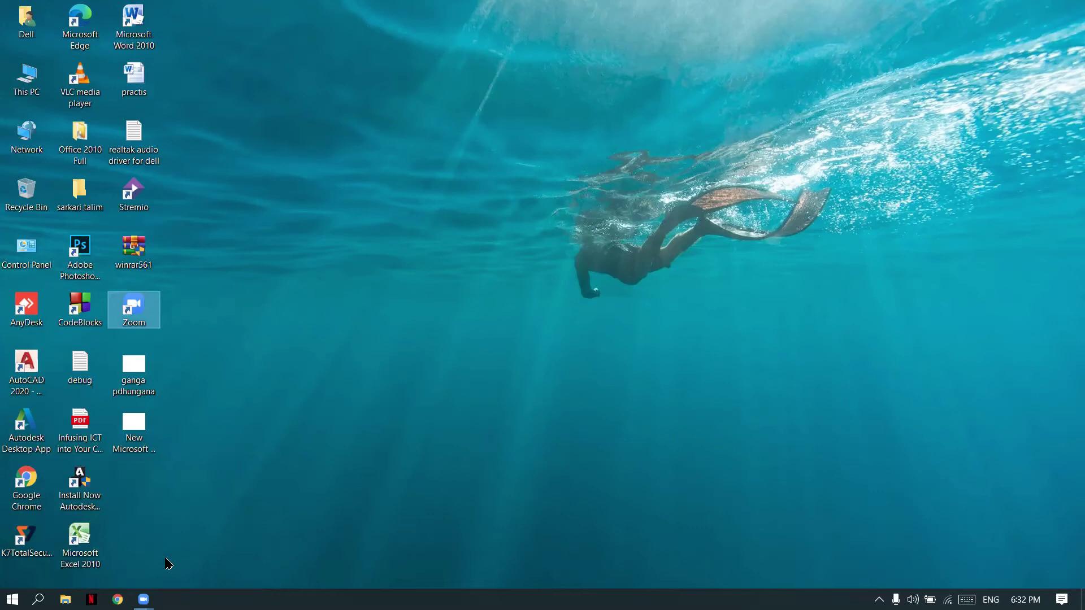
# - Launch PowerPoint with the Run command "POWERPNT" and close the blank presentation it opens
pyautogui.press('super+r')
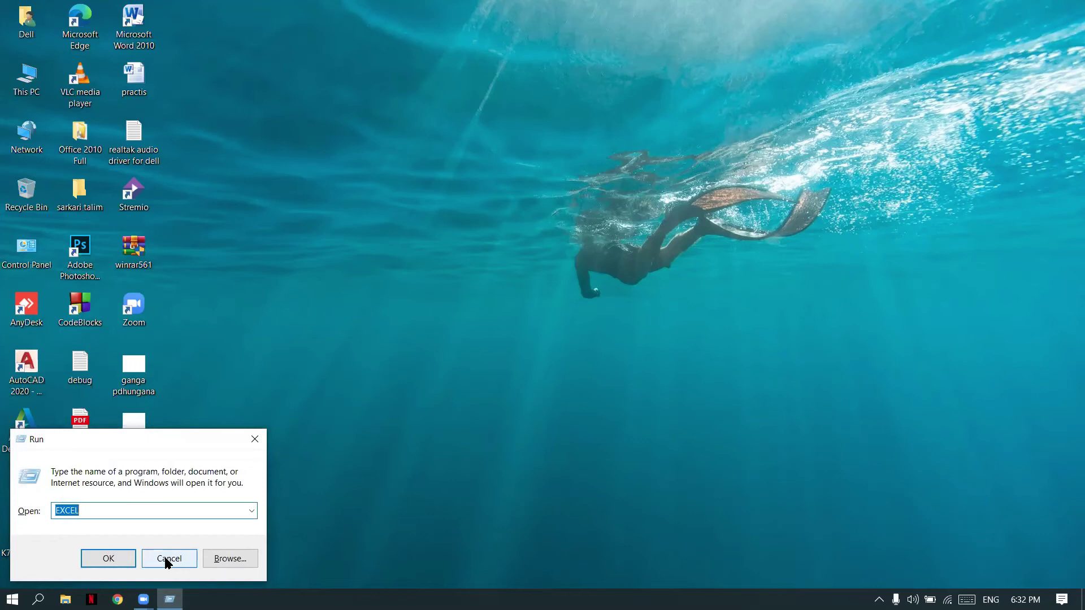
pyautogui.write('POWER')
pyautogui.write('PNT')
pyautogui.press('Return')
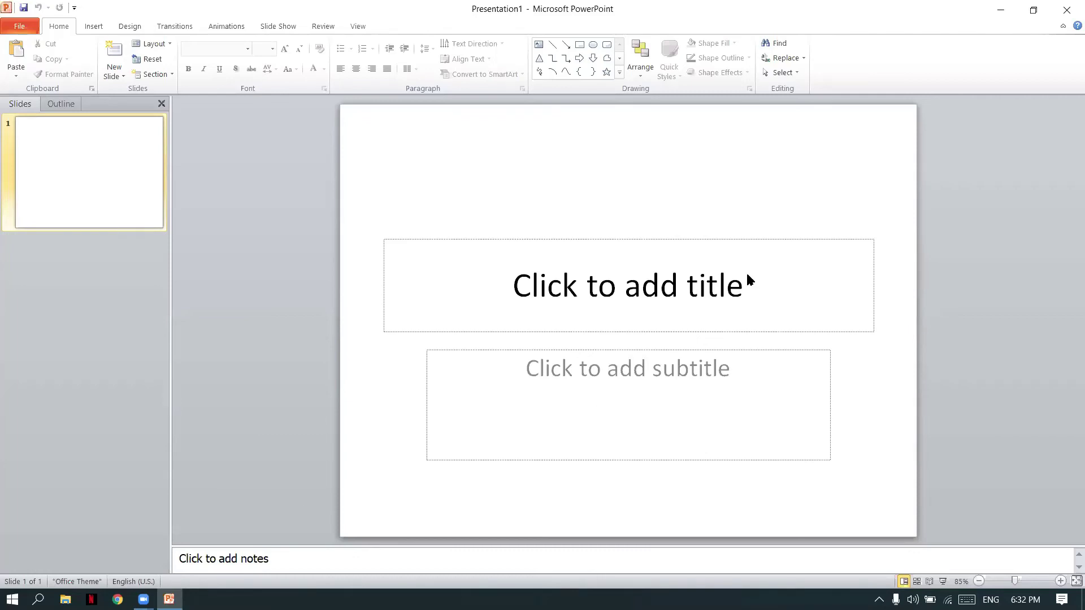
pyautogui.click(1072, 9)
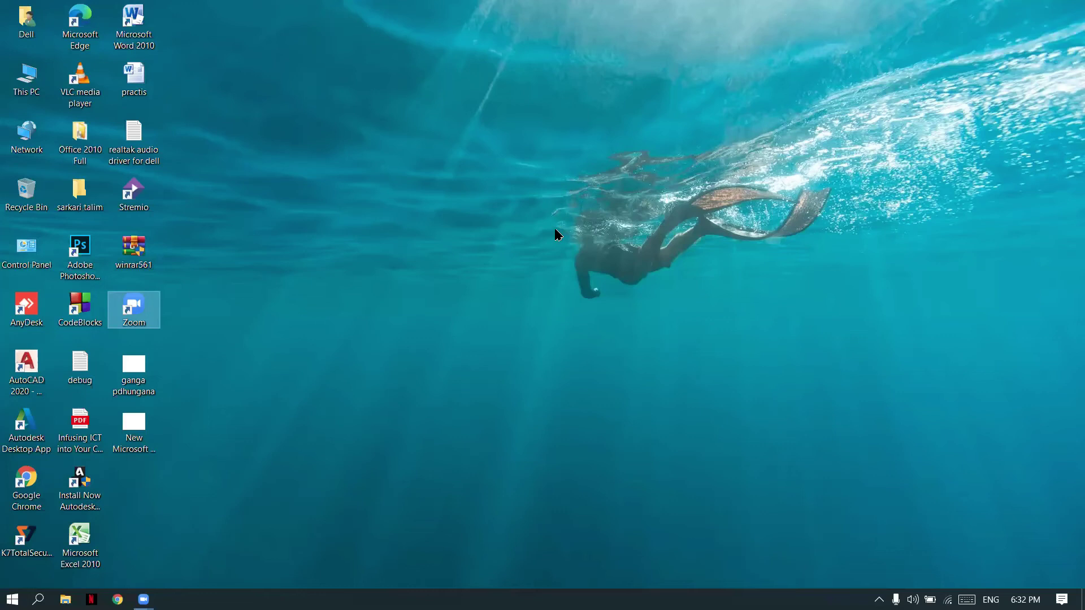
# - Open the properties of This PC from the desktop to view the computer's system information
pyautogui.click(32, 83)
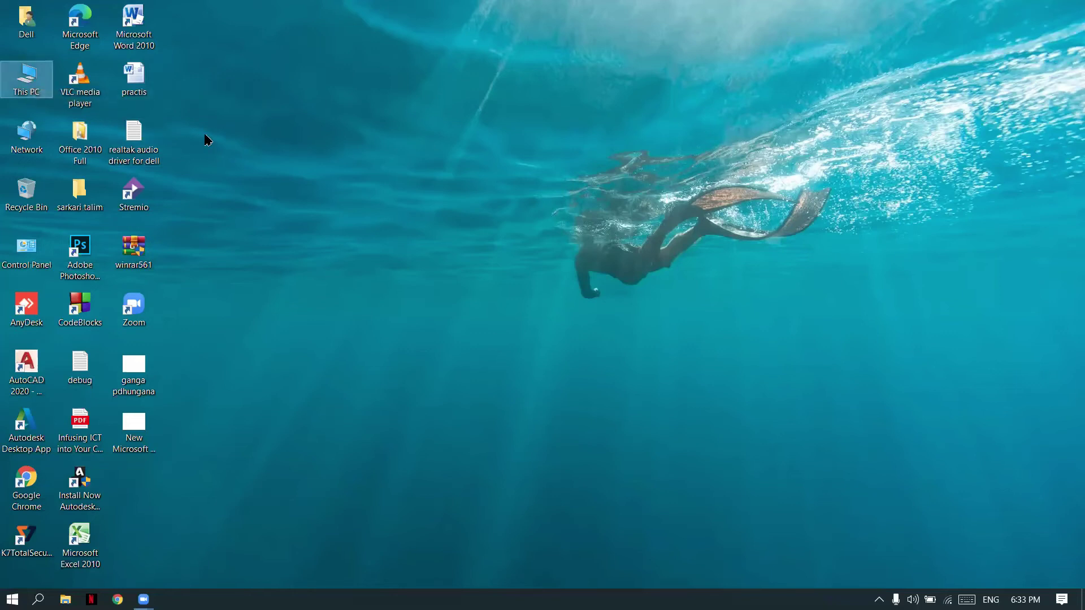
pyautogui.rightClick(32, 79)
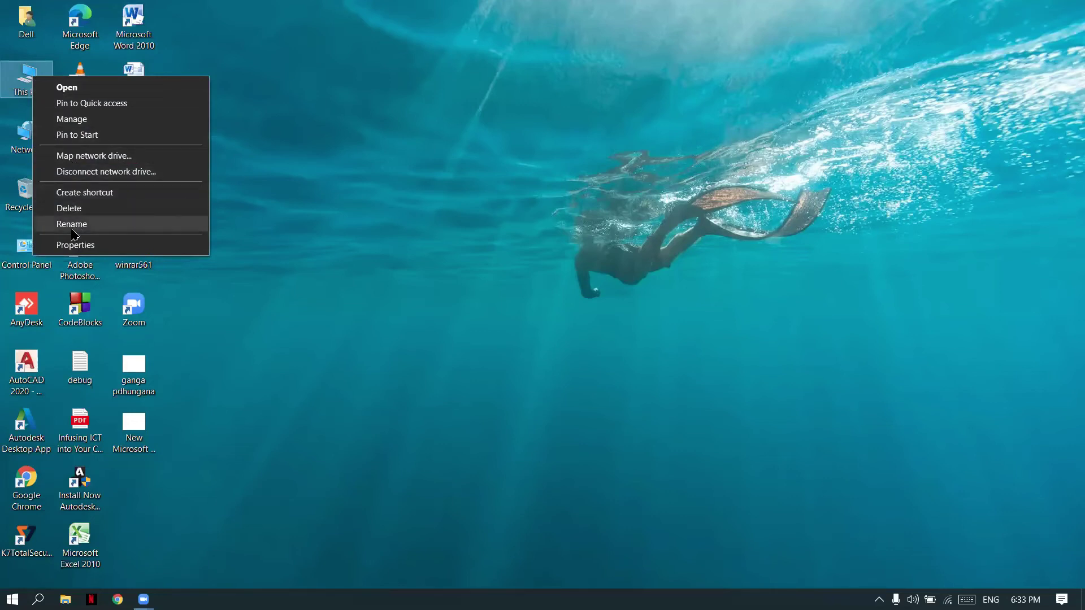
pyautogui.click(79, 245)
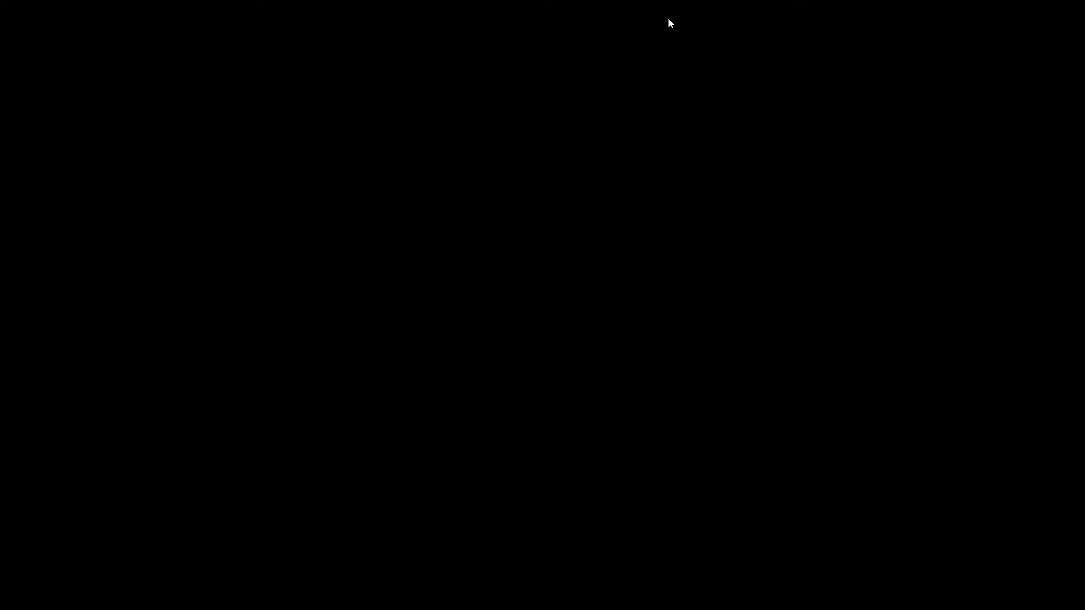
# - Go from the red shoe 3D model on slide 9 to the Word art slide, slide 10, in the "Day 37 3D Model Equation Chart" presentation
pyautogui.click(668, 354)
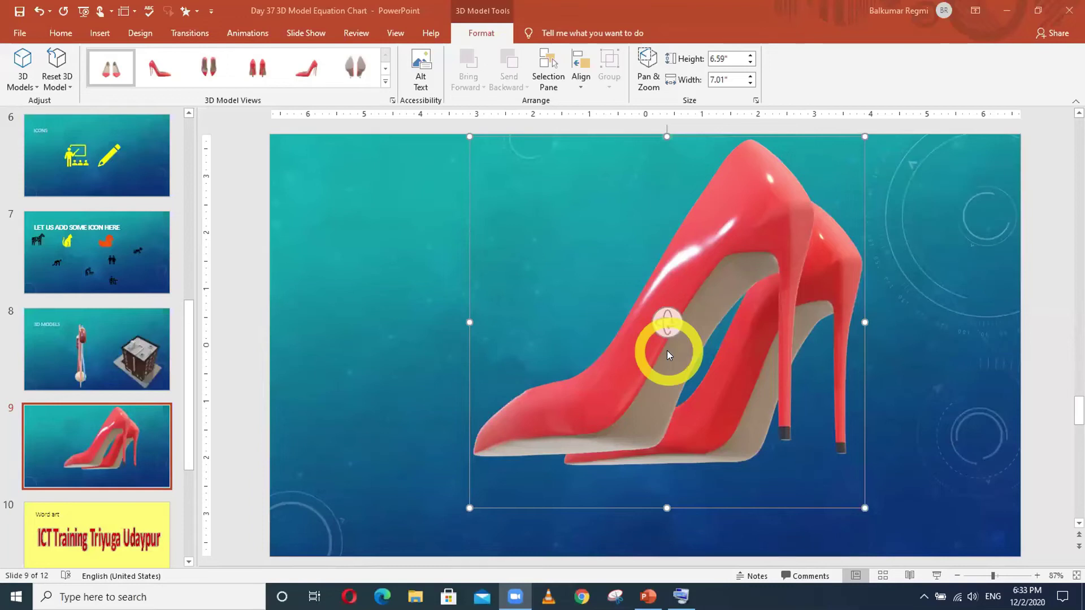
pyautogui.click(109, 440)
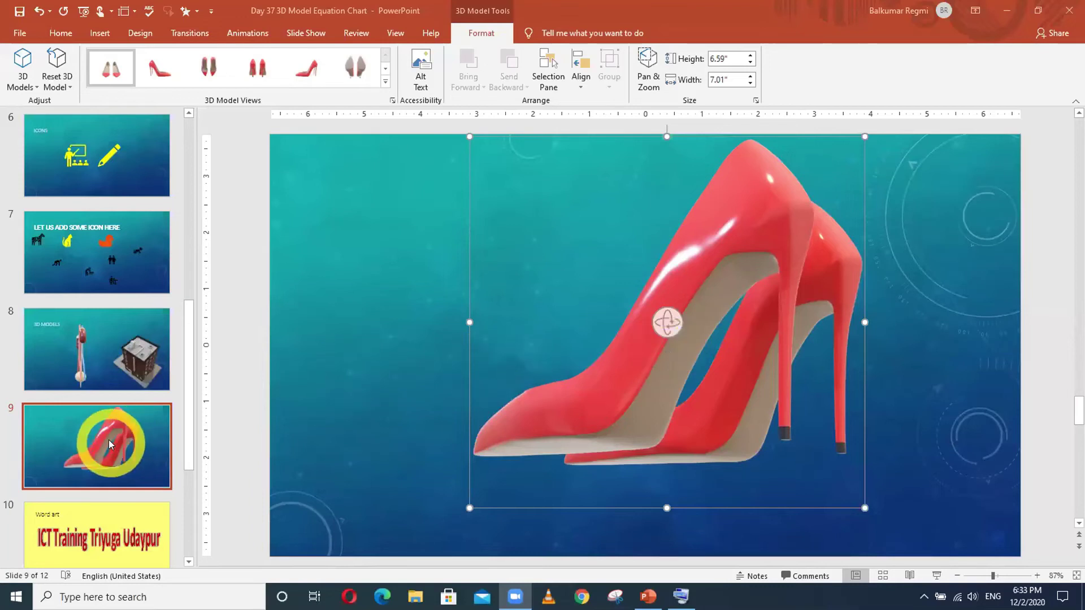
pyautogui.click(107, 500)
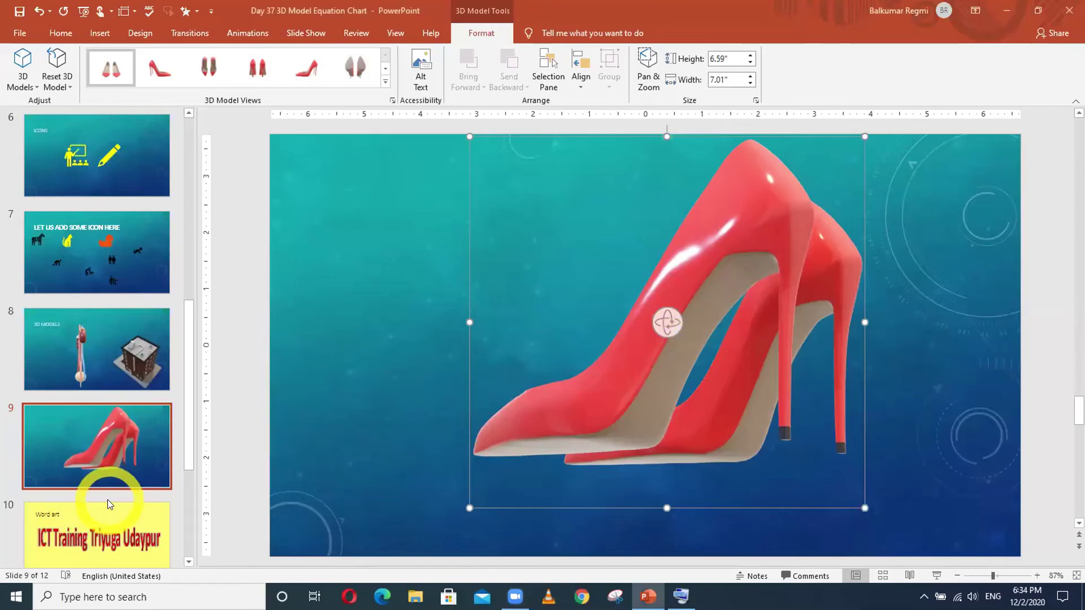
pyautogui.scroll(-1, 108, 500)
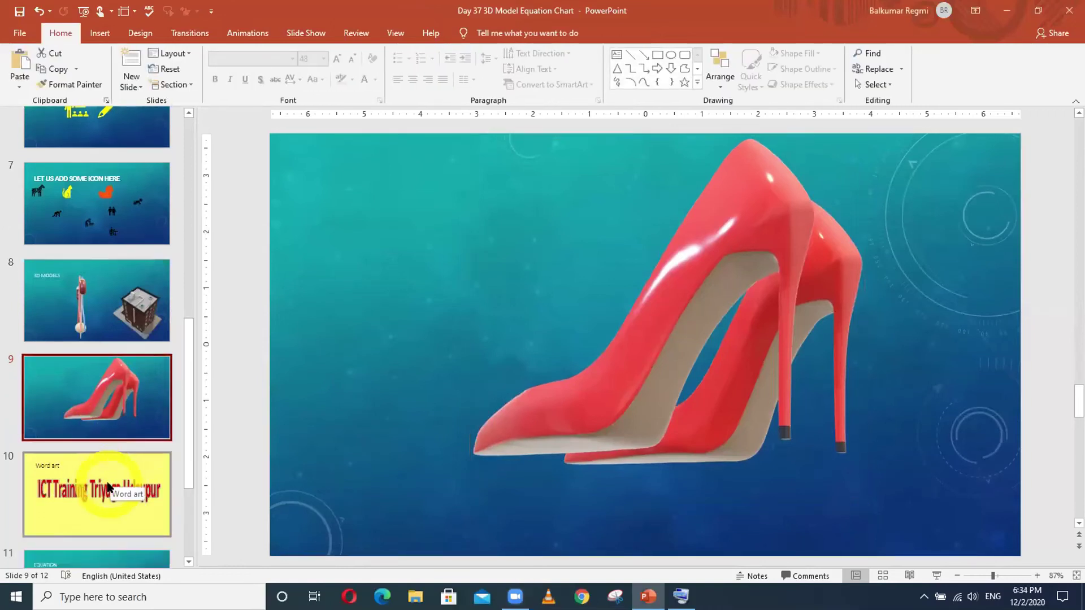
pyautogui.click(107, 485)
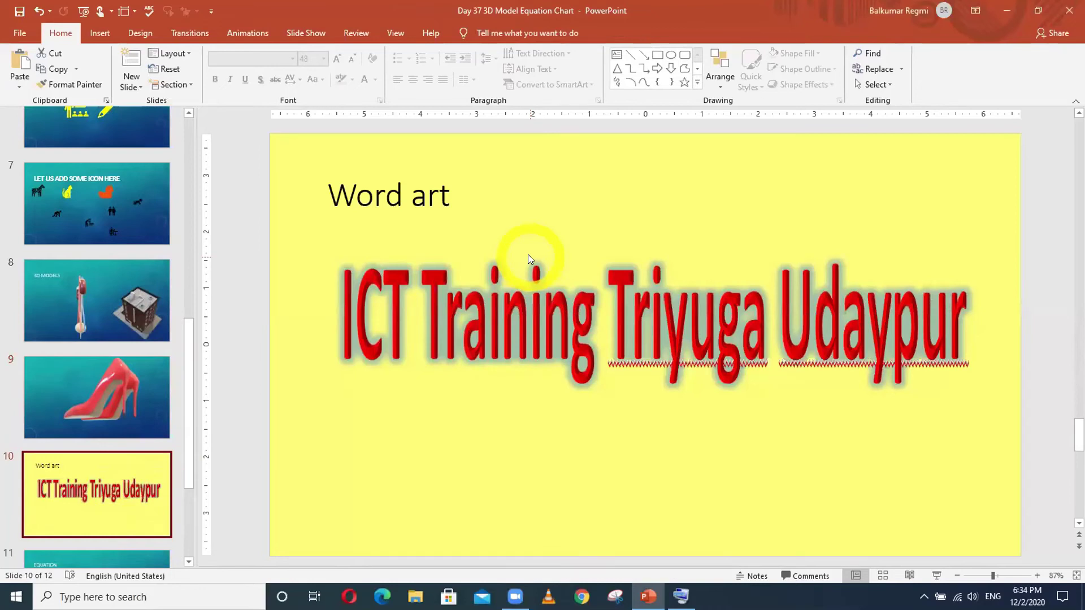